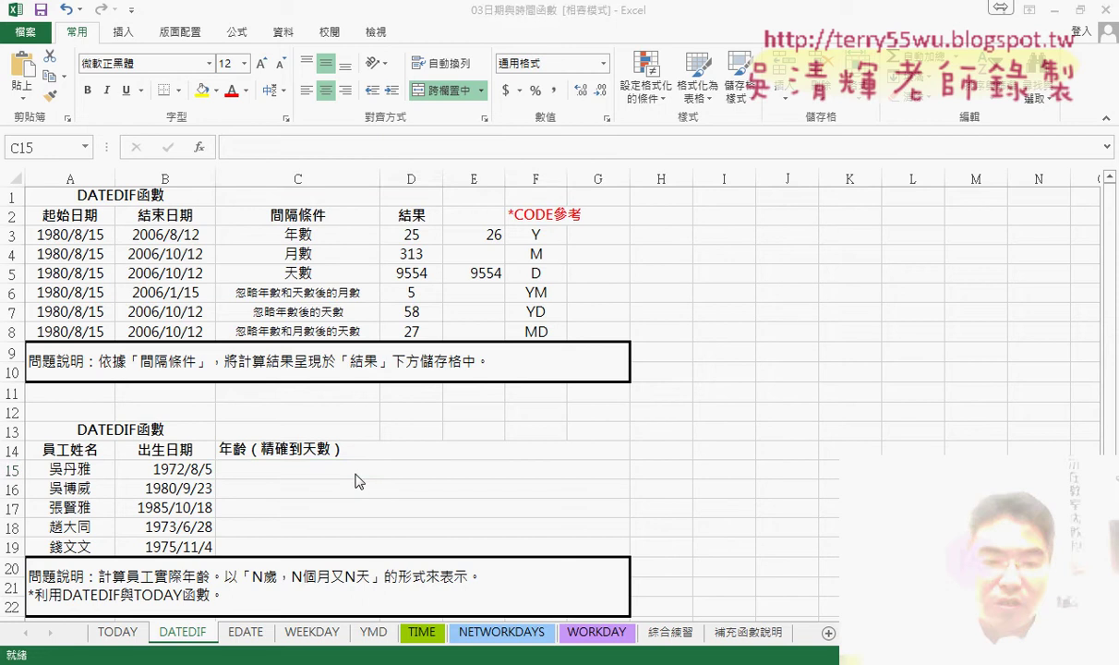
- Enter =datedif(B15,today(),"Y") in C15 so it returns an age of 44 years
{"action": "left_click", "coordinate": [198, 147]}
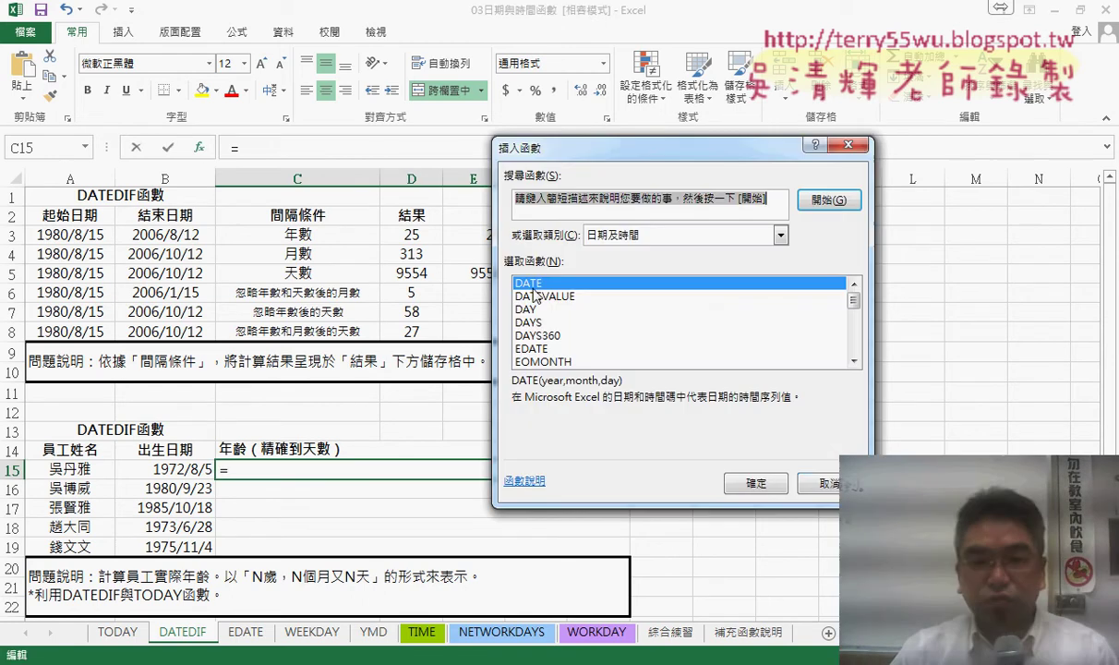
{"action": "left_click", "coordinate": [831, 496]}
{"action": "left_click", "coordinate": [261, 143]}
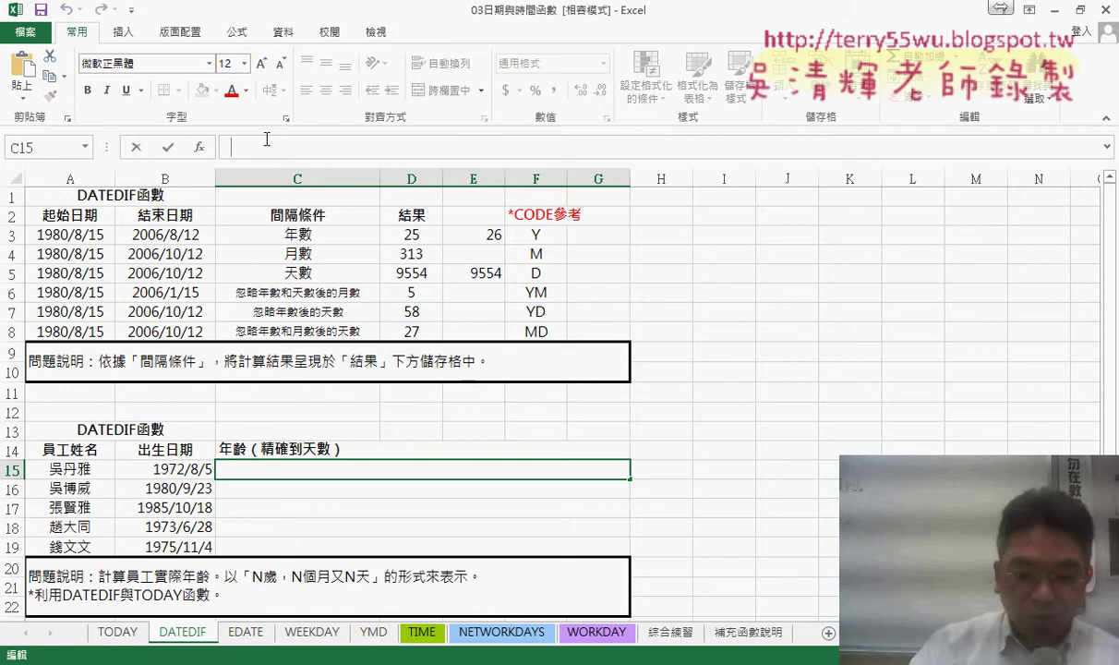
{"action": "type", "text": "=da"}
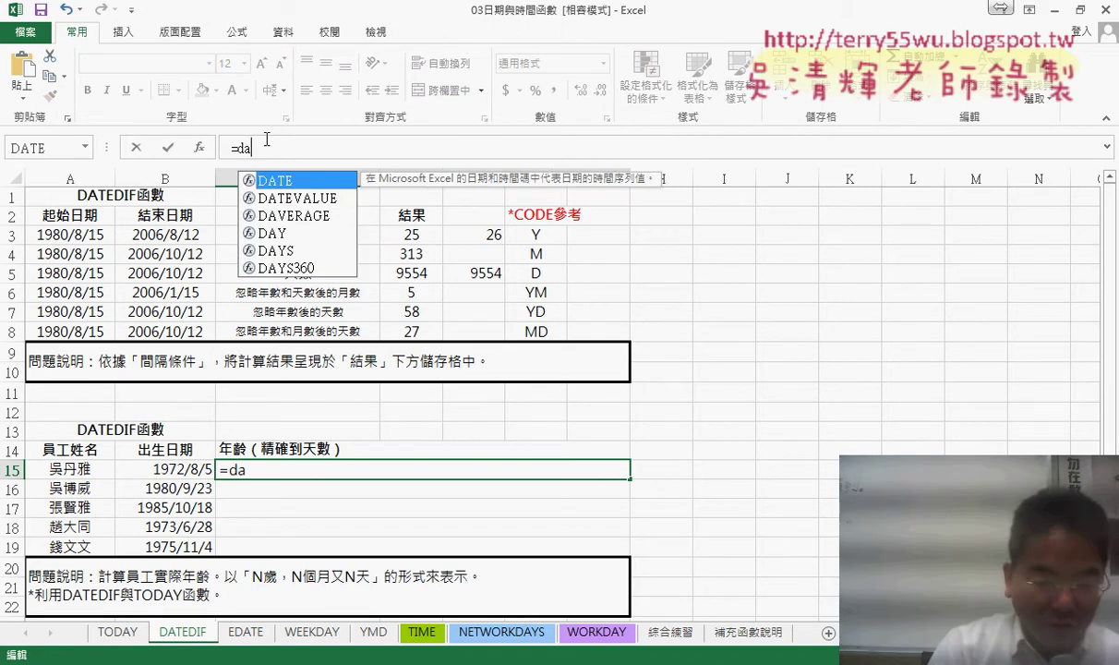
{"action": "type", "text": "ted"}
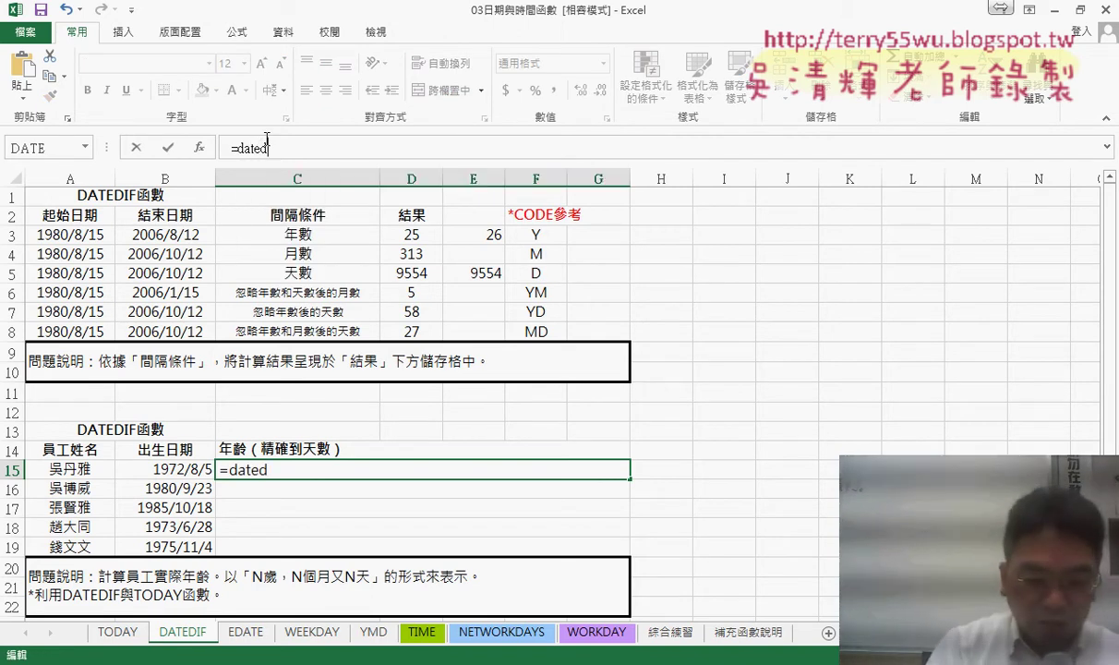
{"action": "type", "text": "if("}
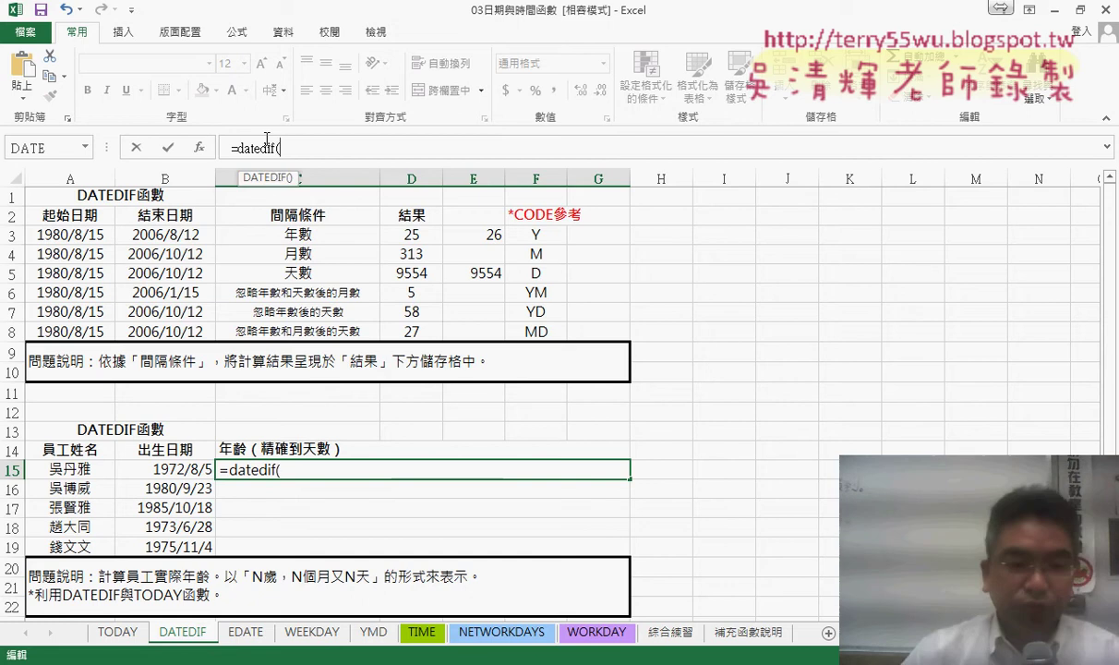
{"action": "left_click", "coordinate": [192, 470]}
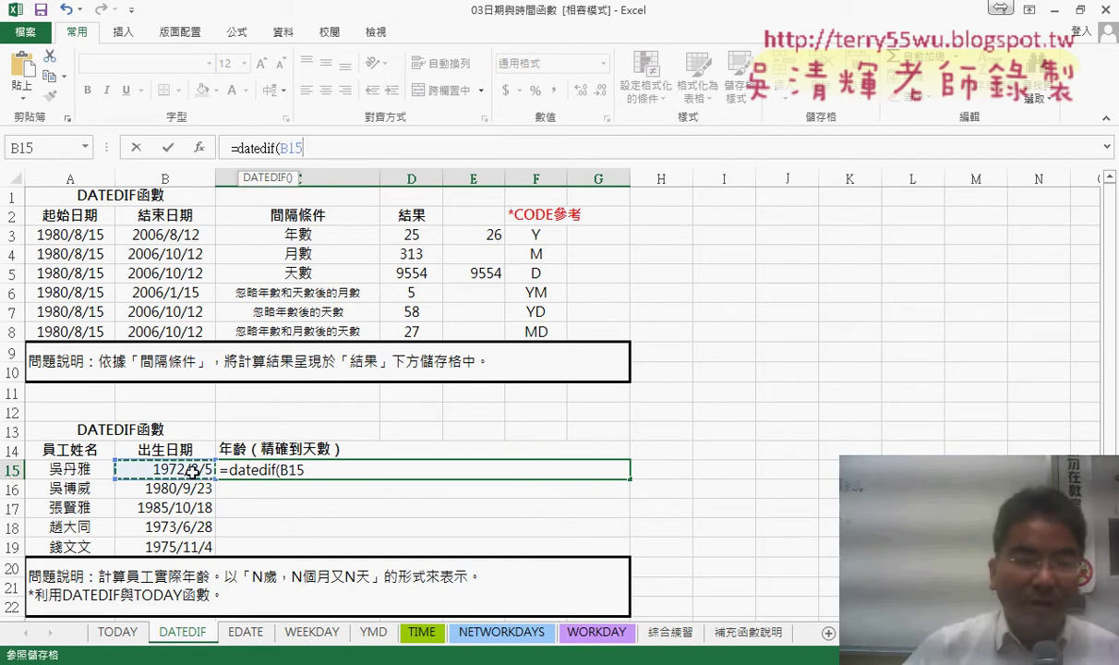
{"action": "type", "text": ","}
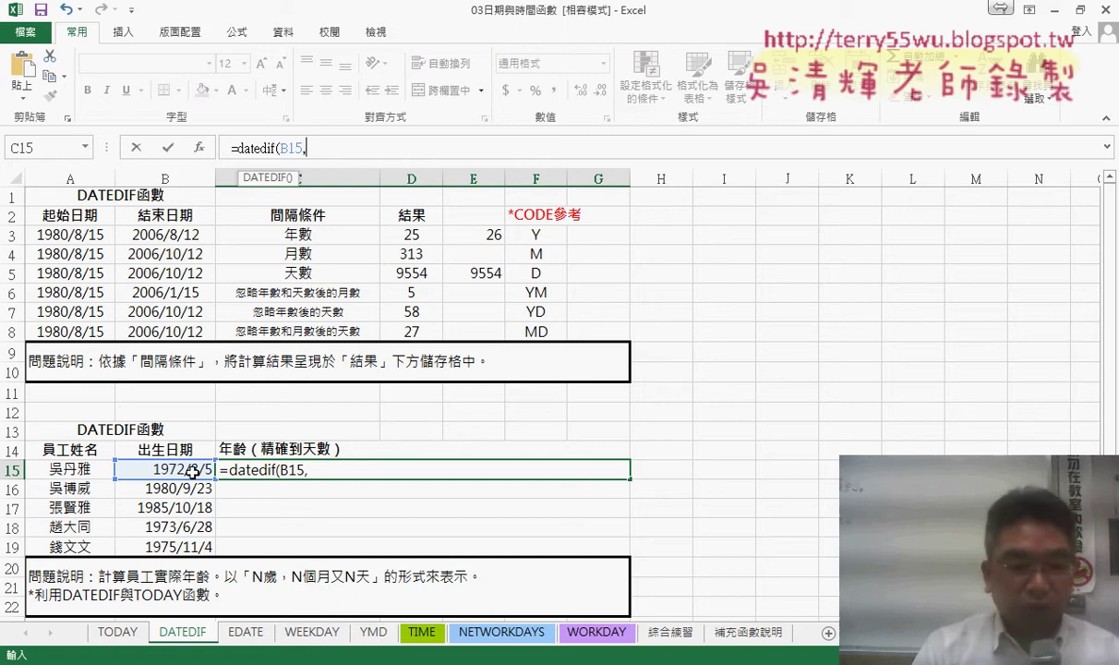
{"action": "type", "text": "toda"}
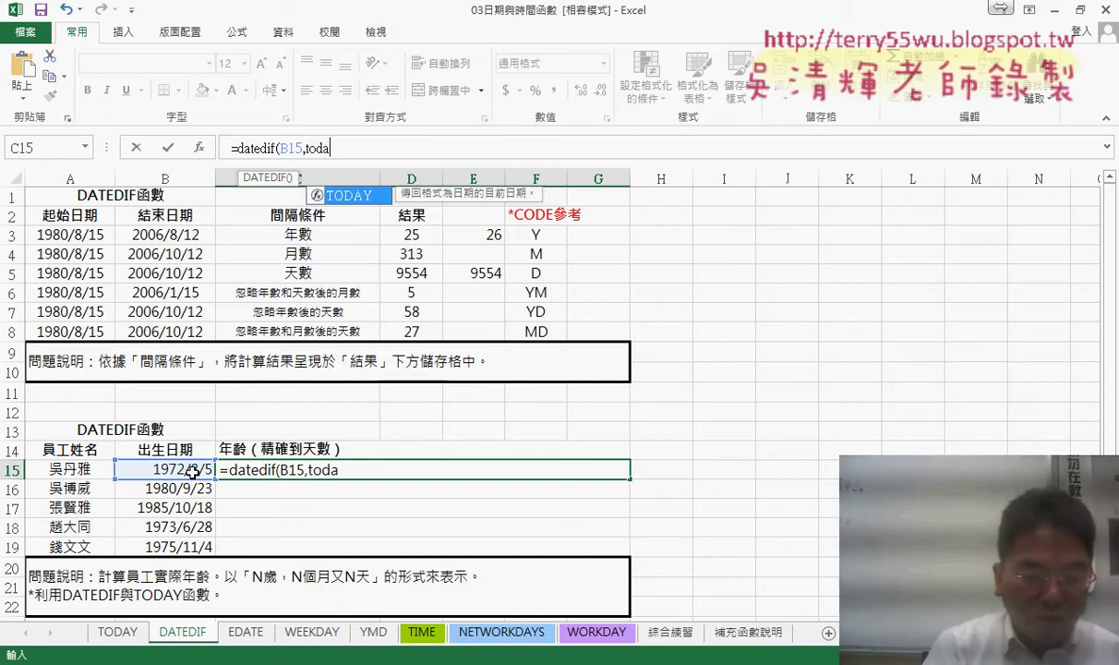
{"action": "type", "text": "y()"}
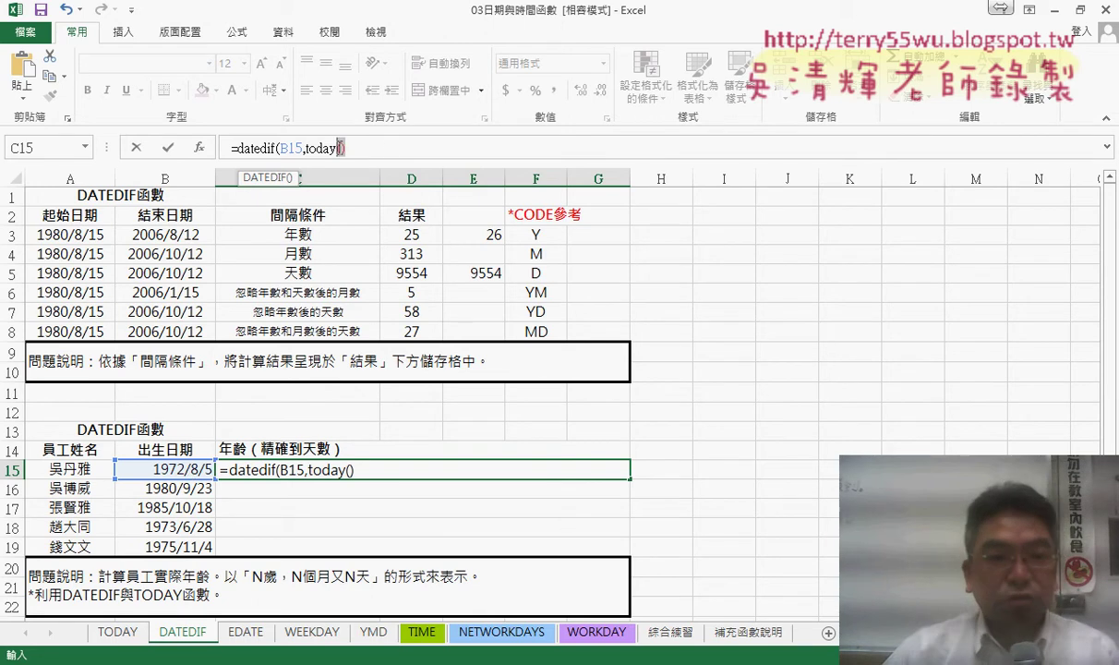
{"action": "left_click", "coordinate": [389, 151]}
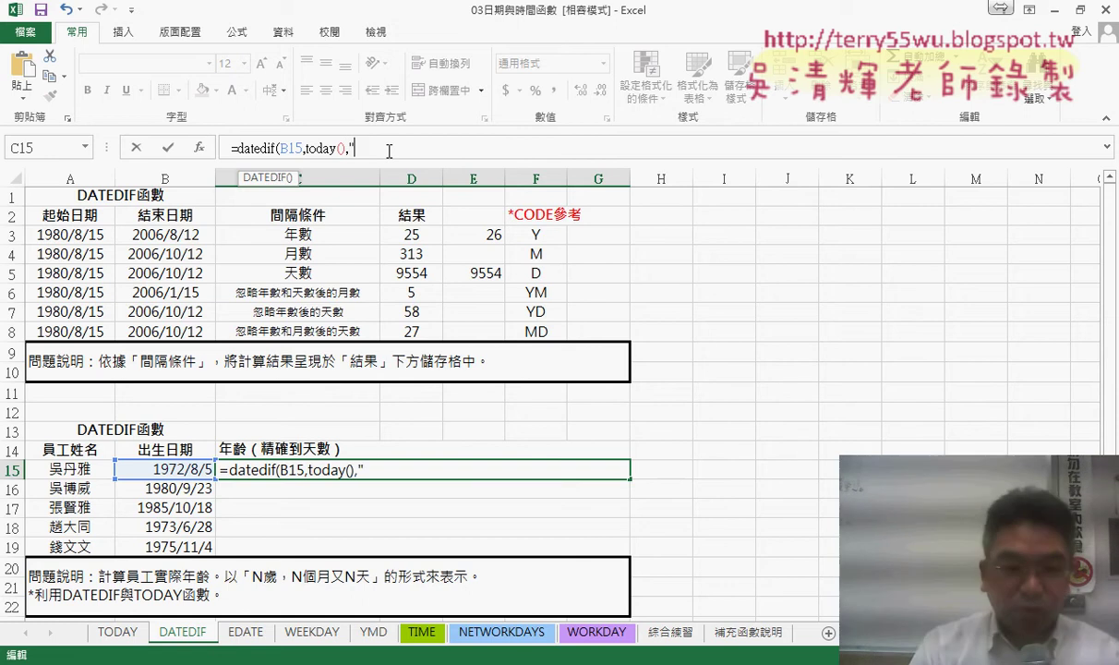
{"action": "type", "text": "Y"}
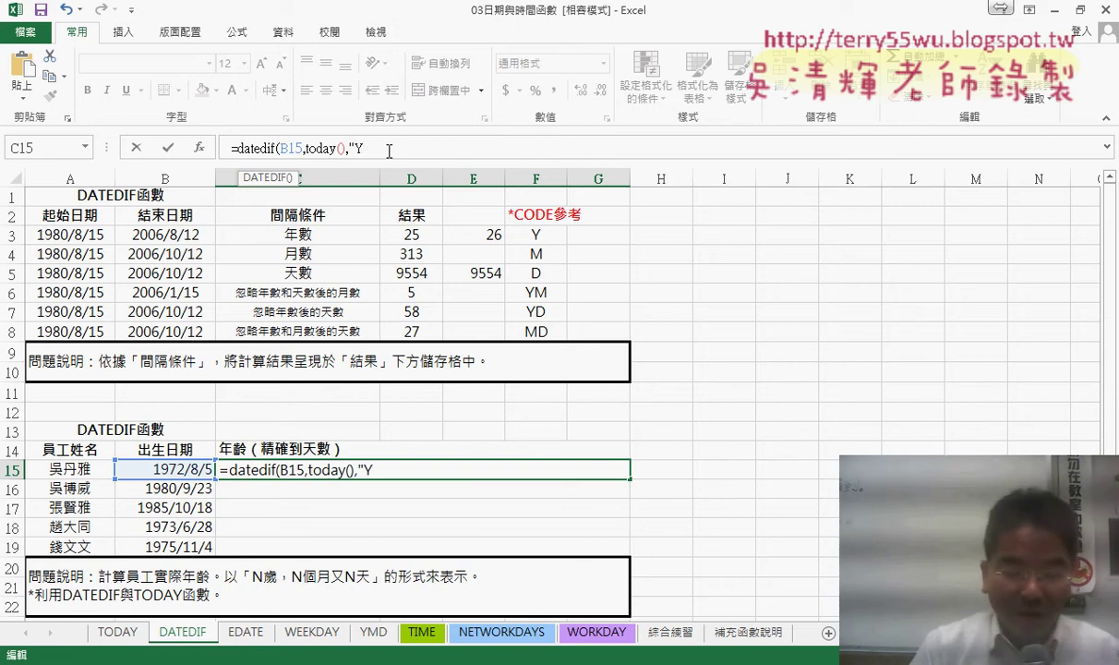
{"action": "type", "text": "\")"}
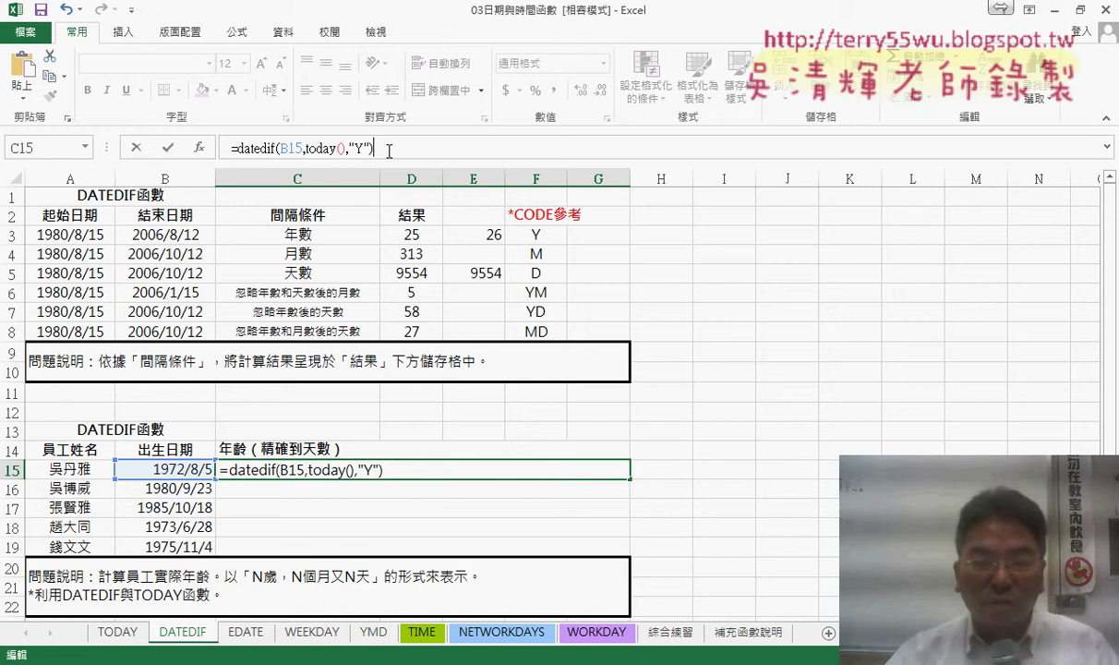
{"action": "key", "text": "Return"}
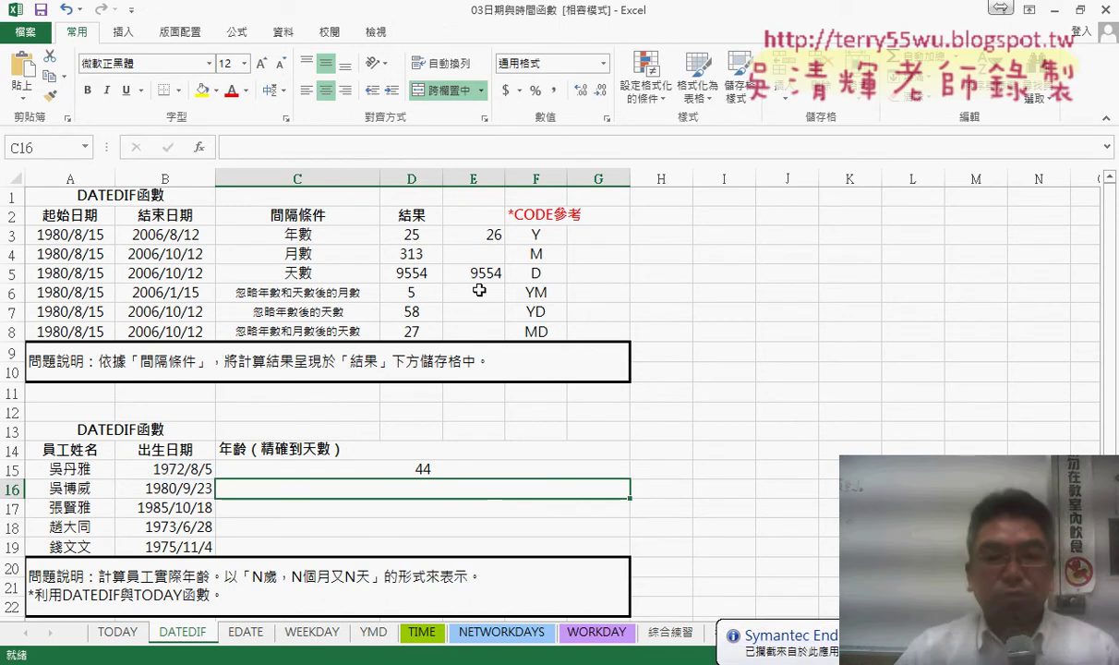
{"action": "left_click", "coordinate": [274, 469]}
{"action": "double_click", "coordinate": [193, 469]}
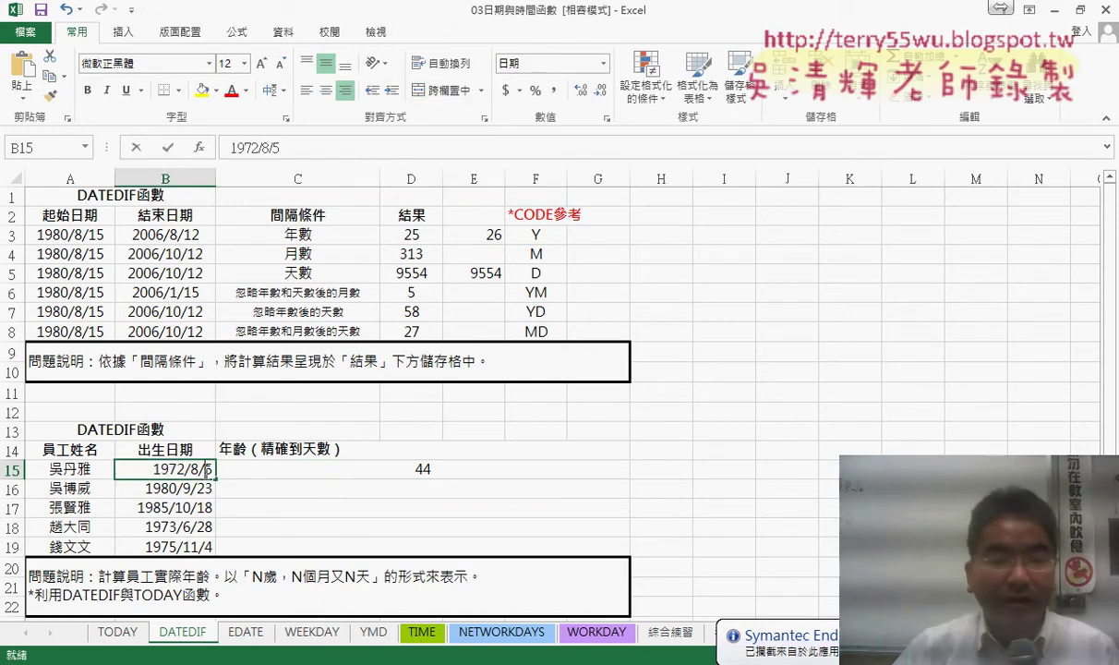
{"action": "double_click", "coordinate": [193, 469]}
{"action": "type", "text": "6"}
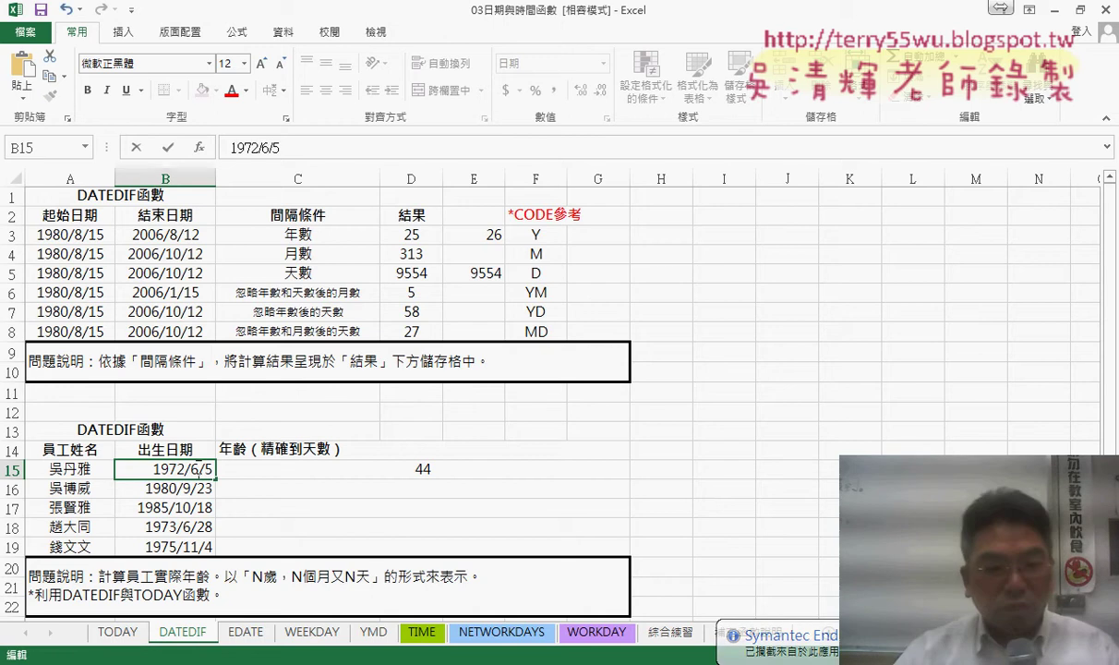
{"action": "key", "text": "Return"}
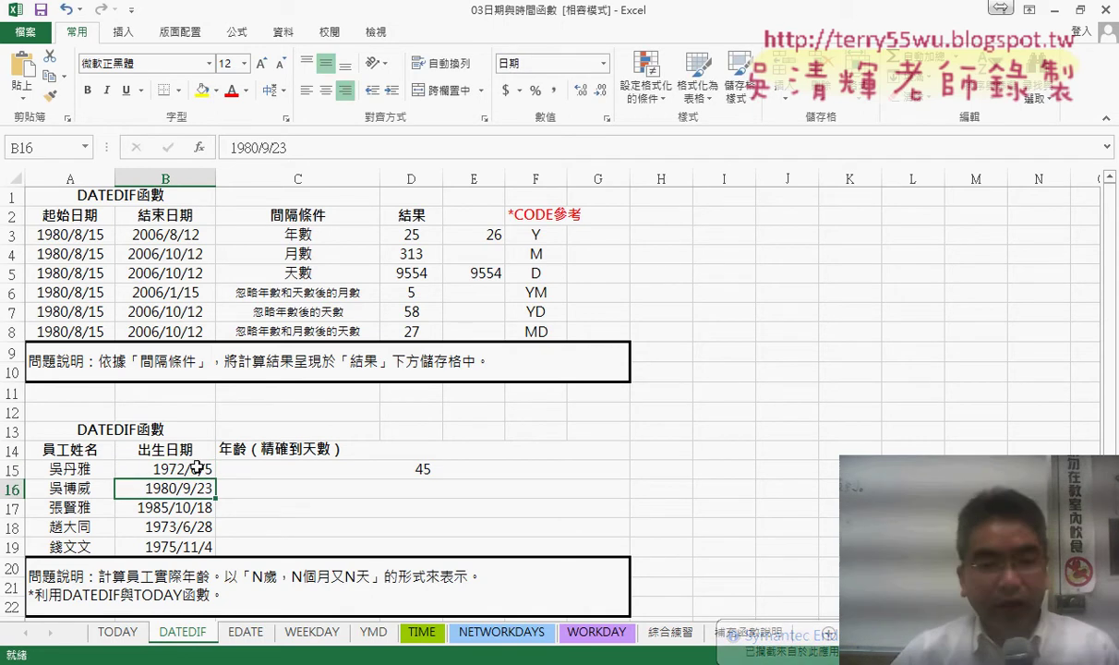
{"action": "double_click", "coordinate": [195, 469]}
{"action": "double_click", "coordinate": [196, 469]}
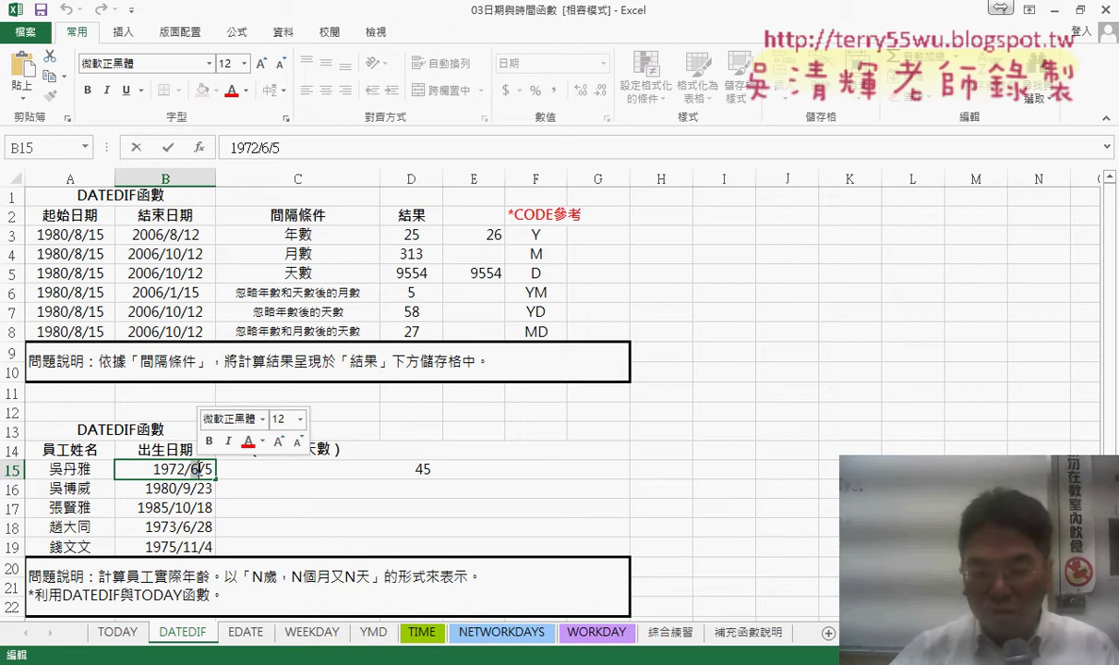
{"action": "type", "text": "8"}
{"action": "key", "text": "Return"}
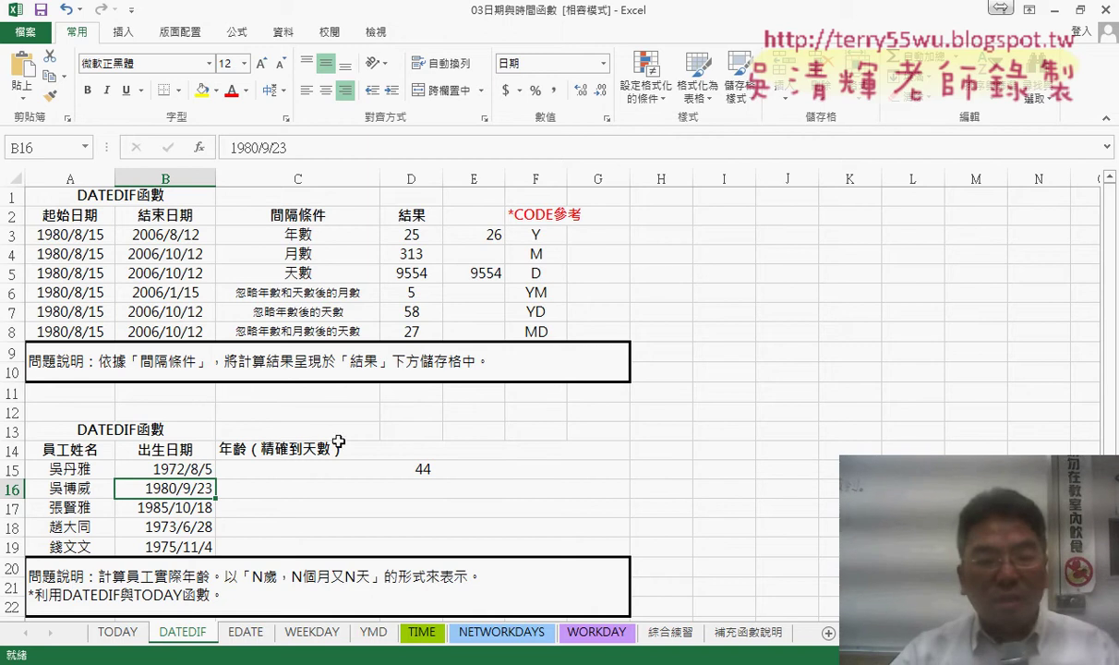
{"action": "left_click", "coordinate": [431, 468]}
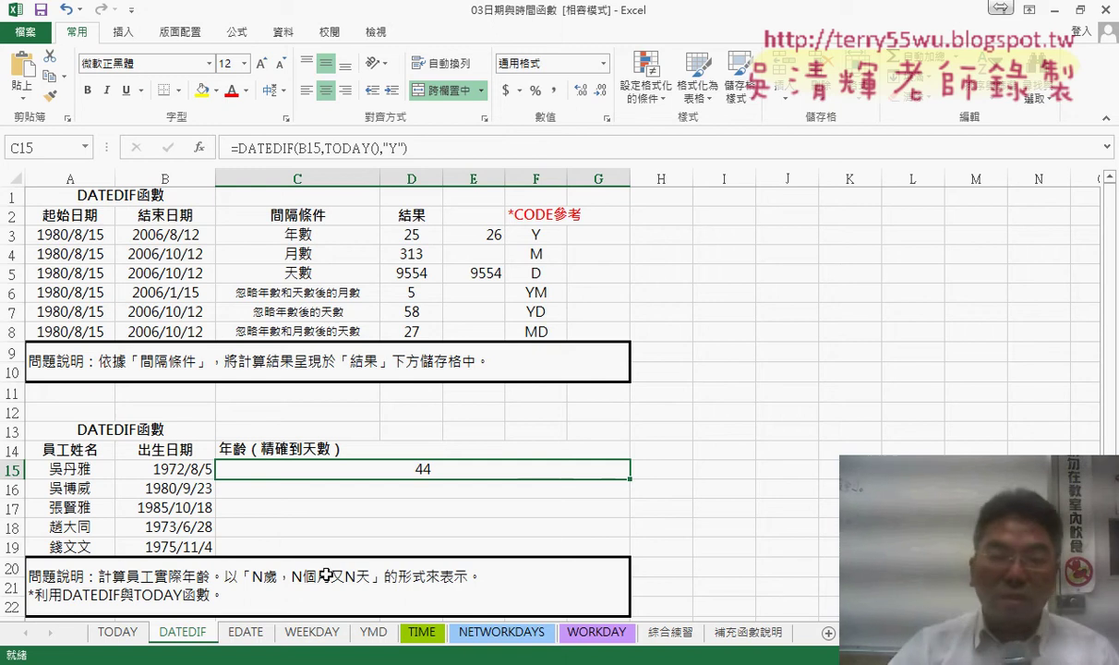
- Copy the format text N歲，N個月又N天 from the instruction note in row 20
{"action": "double_click", "coordinate": [286, 576]}
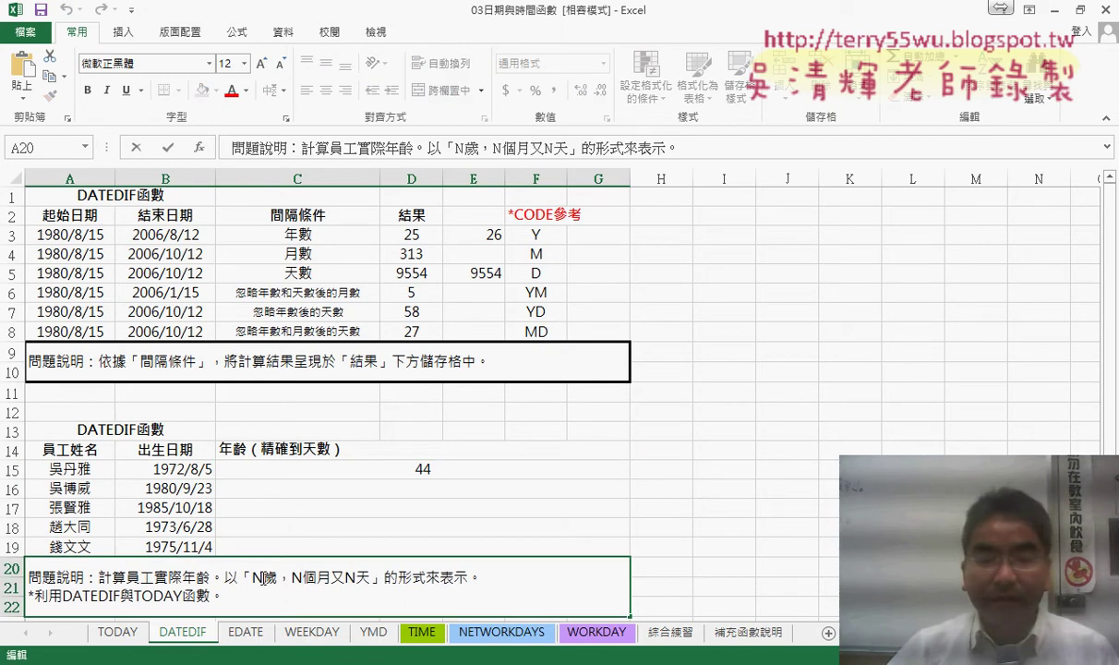
{"action": "left_click_drag", "start_coordinate": [265, 578], "coordinate": [371, 578]}
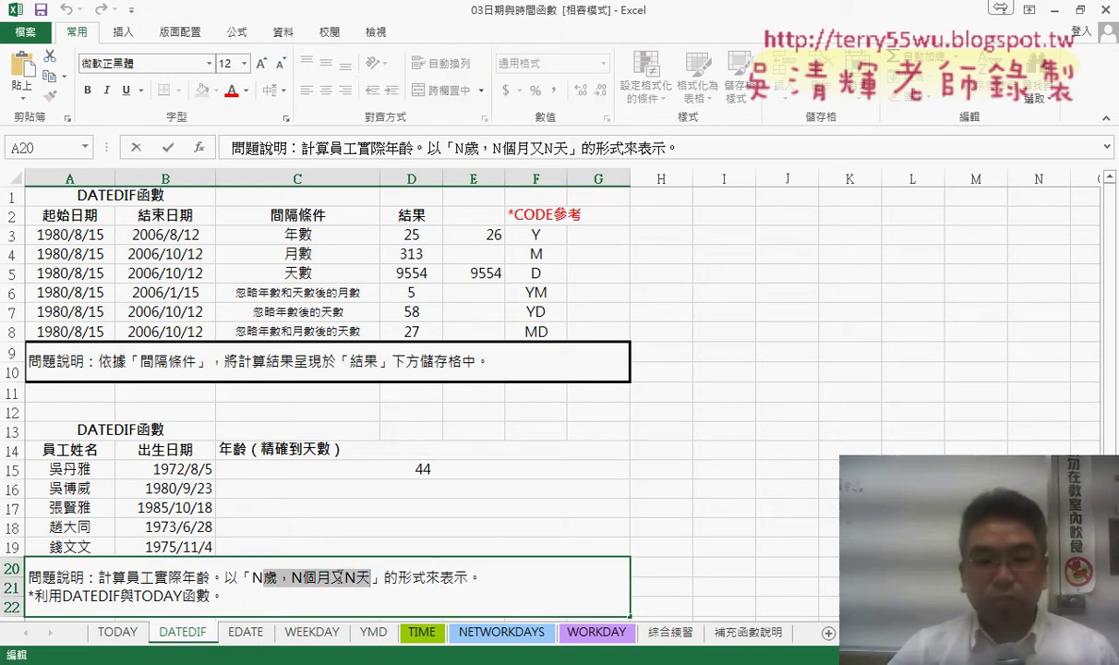
{"action": "right_click", "coordinate": [338, 576]}
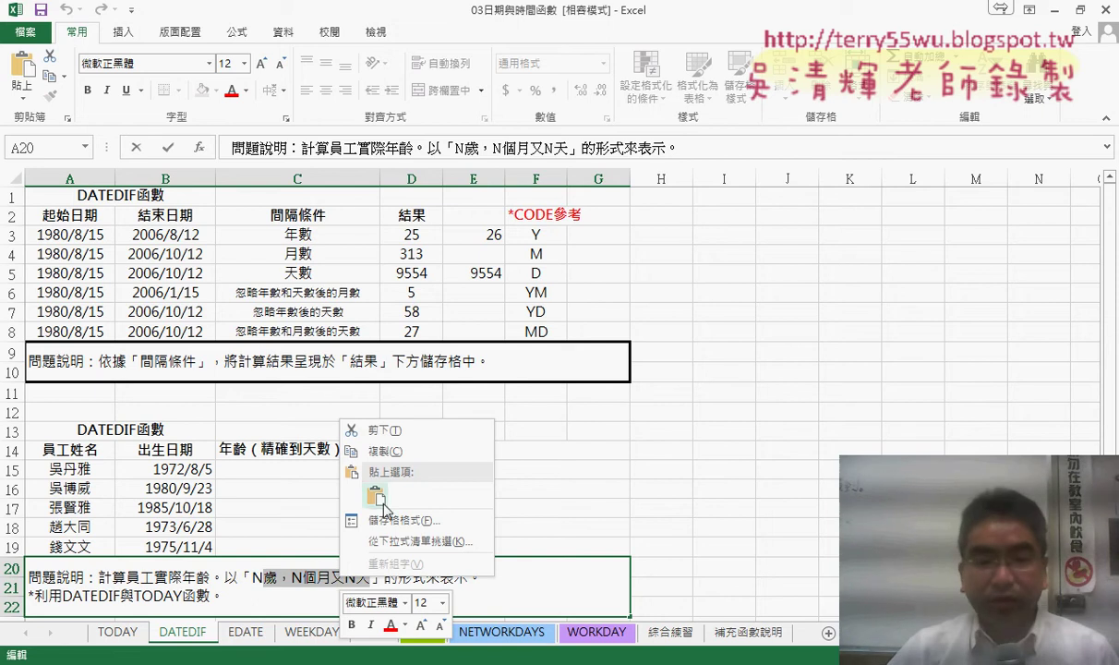
{"action": "left_click", "coordinate": [397, 451]}
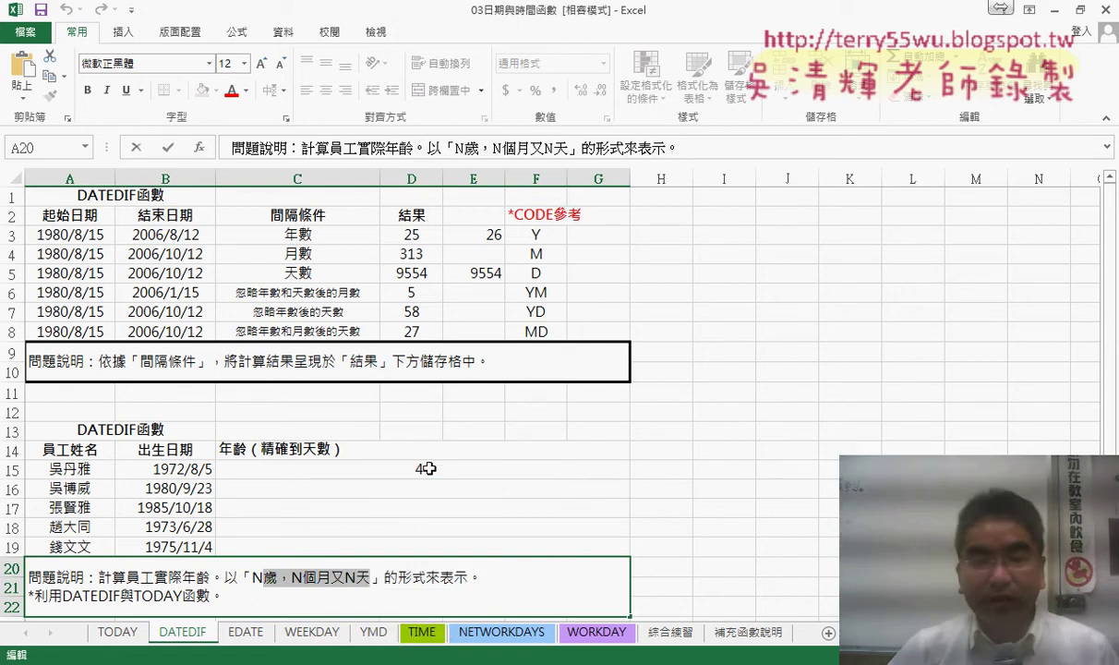
{"action": "left_click", "coordinate": [428, 468]}
- Append &"歲，N個月又N天" to the end of C15's year DATEDIF formula
{"action": "left_click", "coordinate": [517, 150]}
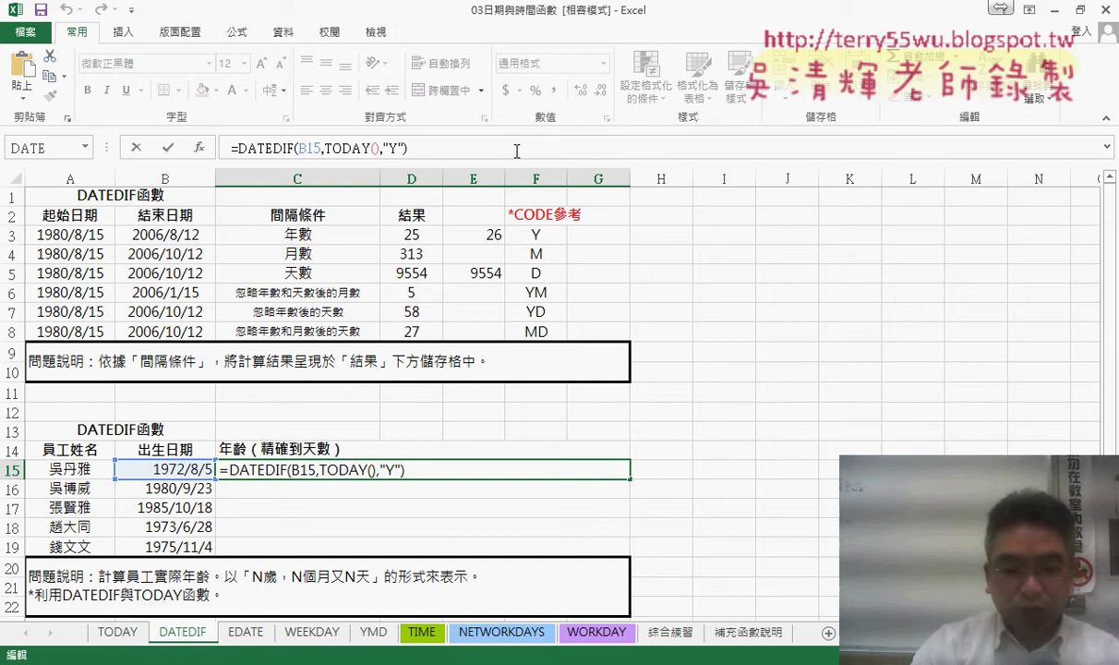
{"action": "type", "text": "&"}
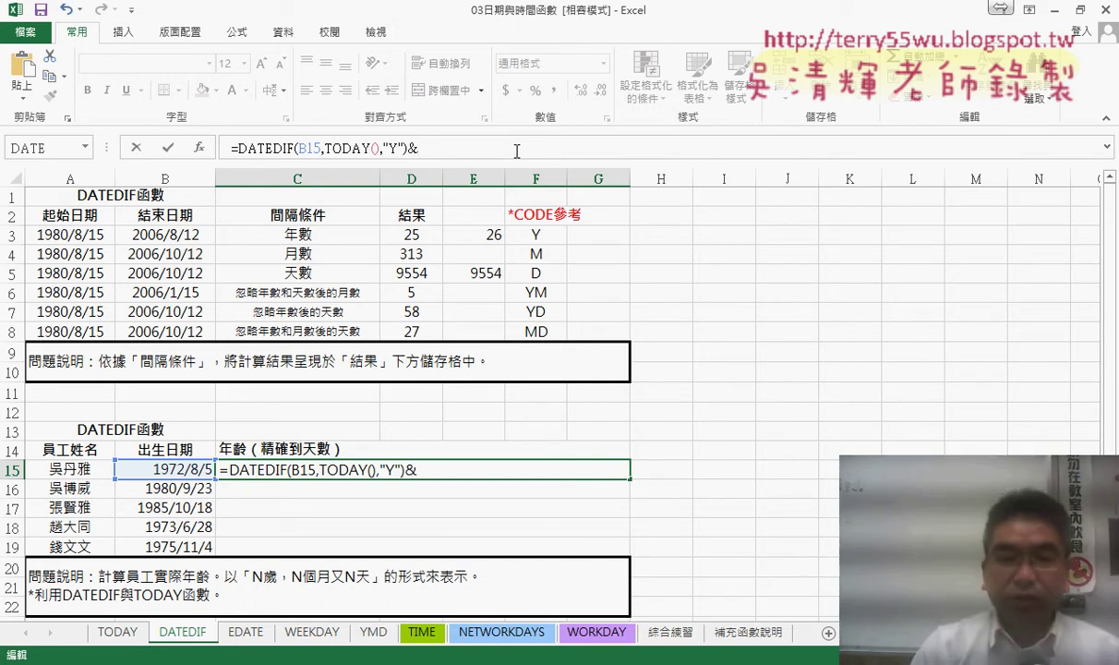
{"action": "type", "text": "\""}
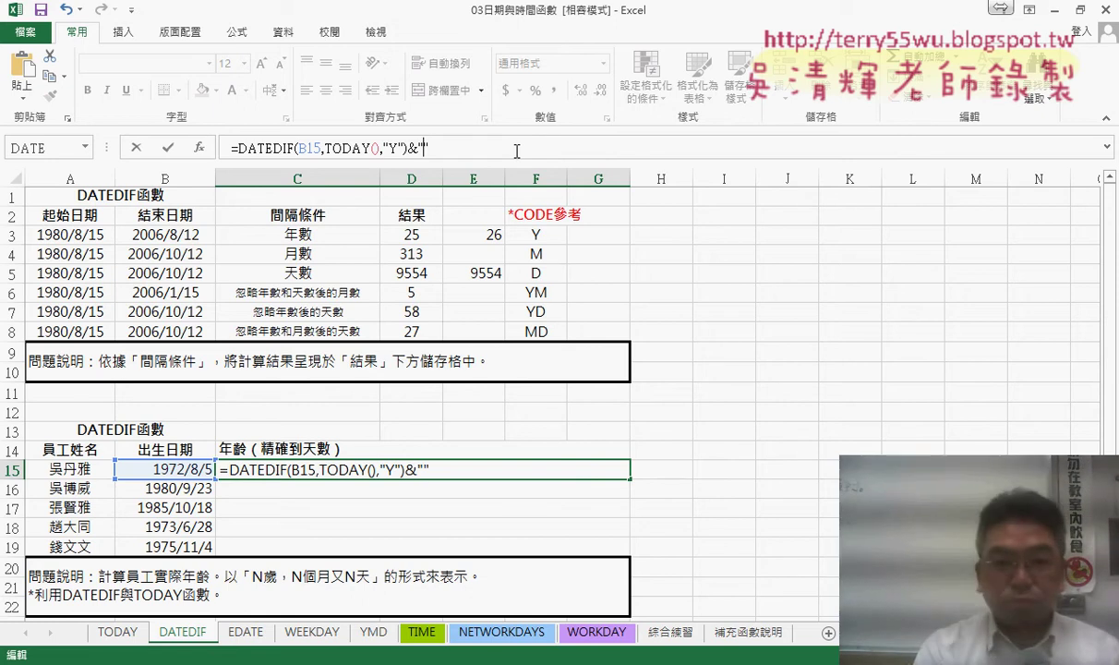
{"action": "type", "text": "歲，N個月又N天"}
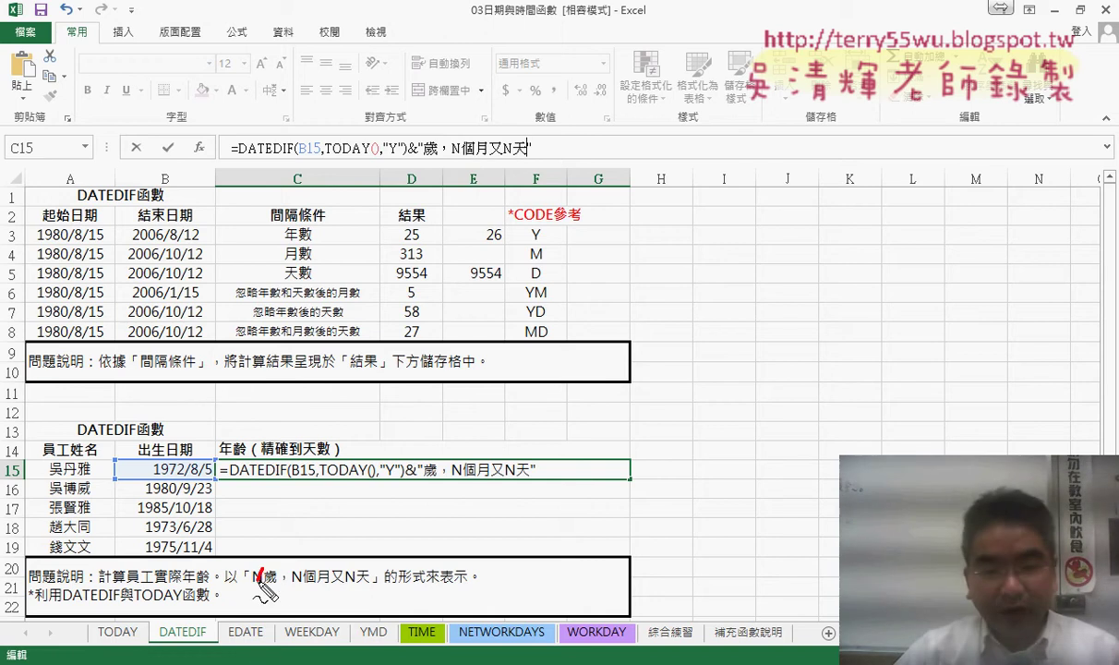
{"action": "left_click_drag", "start_coordinate": [265, 587], "coordinate": [266, 576]}
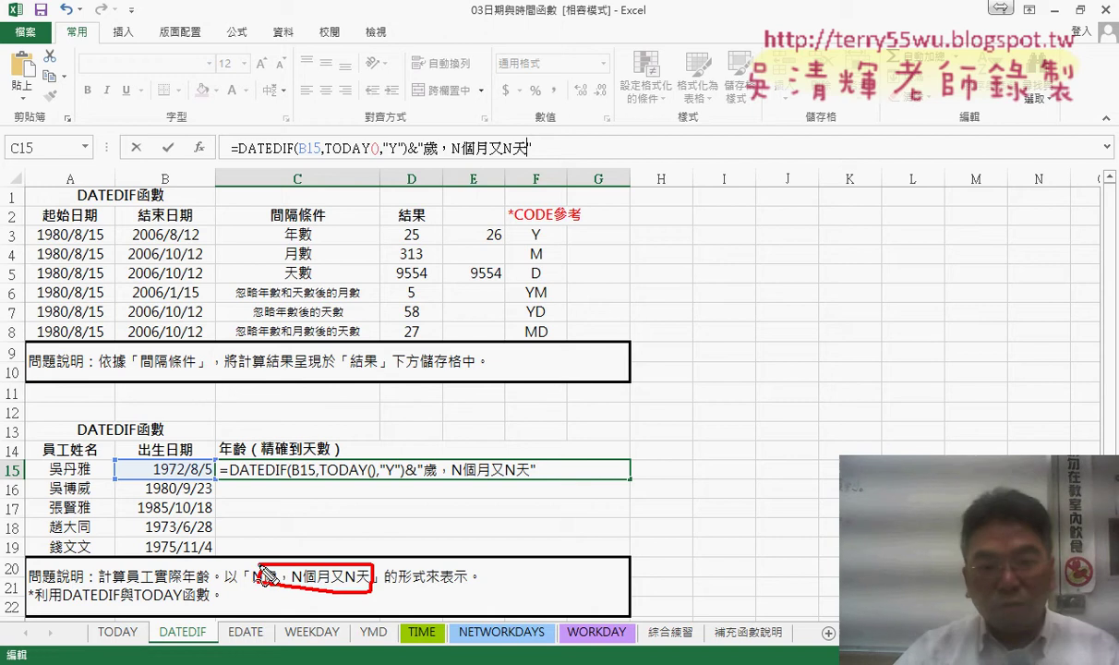
- Mark up the formula's text string with ink, then commit it so C15 shows 44歲，N個月又N天
{"action": "mouse_move", "coordinate": [343, 558]}
{"action": "left_mouse_down"}
{"action": "mouse_move", "coordinate": [423, 314]}
{"action": "mouse_move", "coordinate": [449, 164]}
{"action": "mouse_move", "coordinate": [434, 183]}
{"action": "mouse_move", "coordinate": [473, 191]}
{"action": "left_mouse_up"}
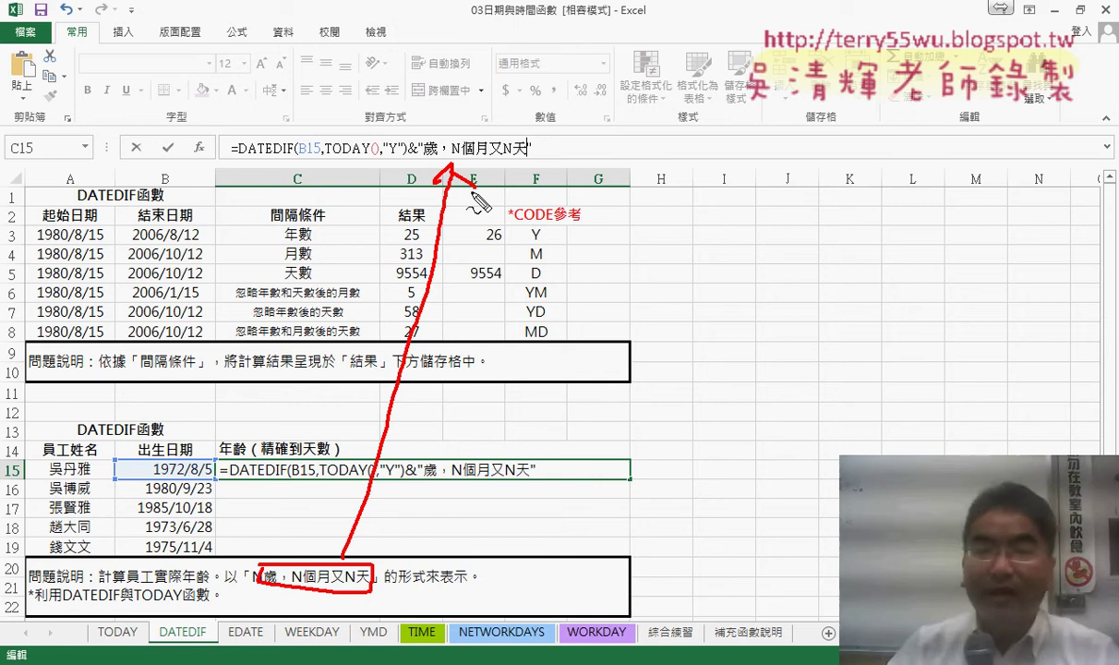
{"action": "left_click_drag", "start_coordinate": [417, 121], "coordinate": [421, 134]}
{"action": "left_click_drag", "start_coordinate": [528, 112], "coordinate": [525, 131]}
{"action": "left_click_drag", "start_coordinate": [540, 112], "coordinate": [536, 129]}
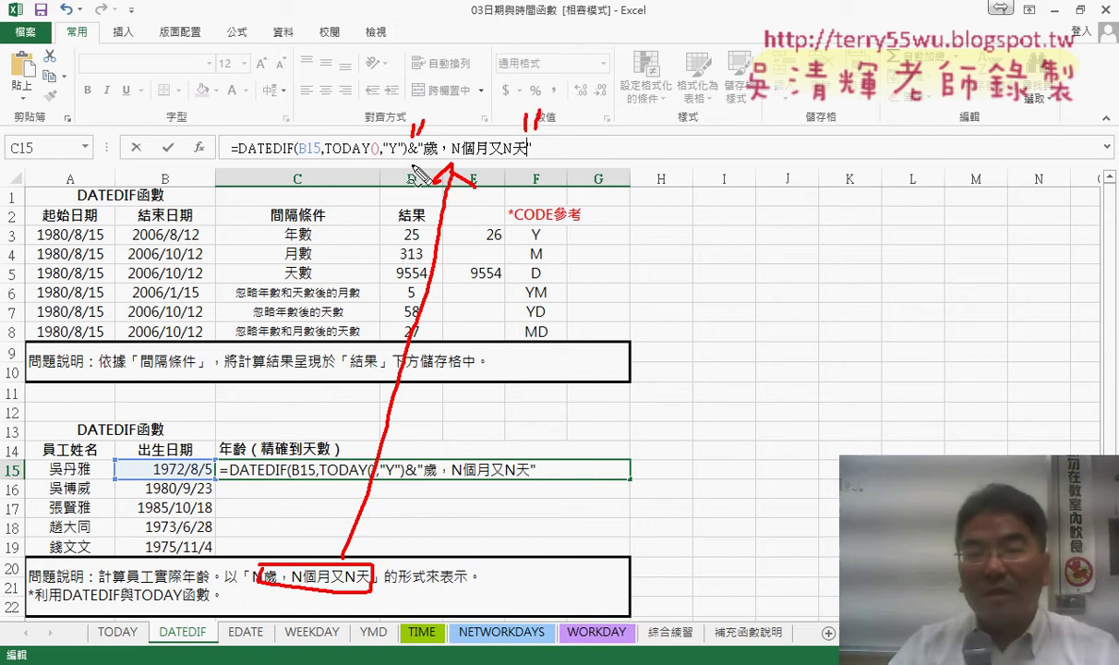
{"action": "left_click_drag", "start_coordinate": [409, 160], "coordinate": [416, 159]}
{"action": "left_click_drag", "start_coordinate": [248, 166], "coordinate": [402, 167]}
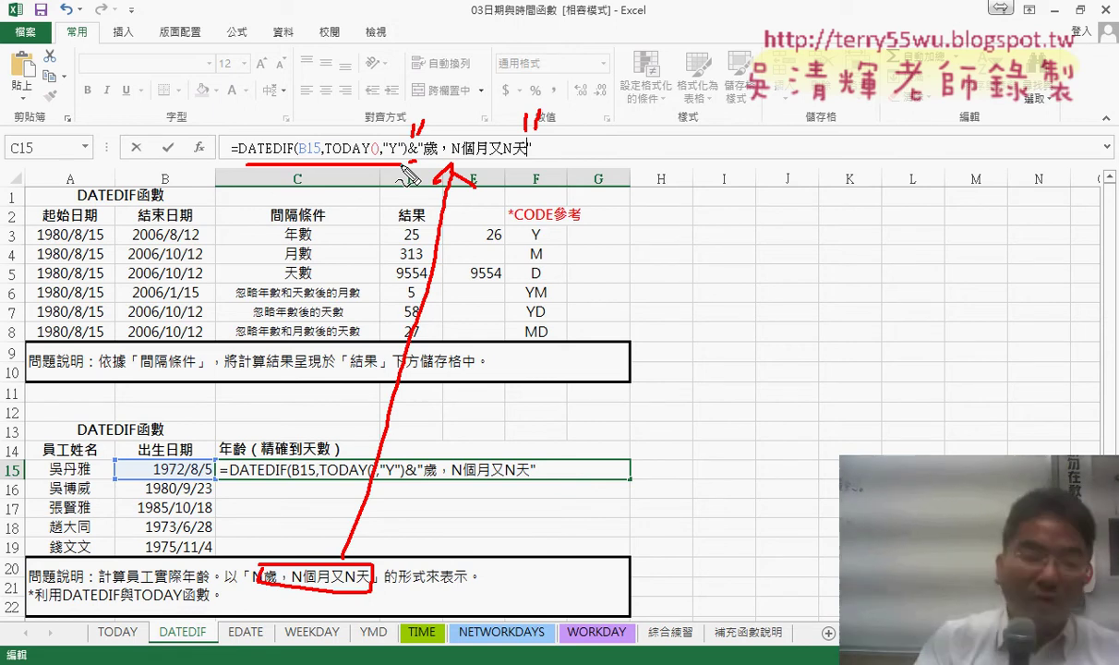
{"action": "key", "text": "Escape"}
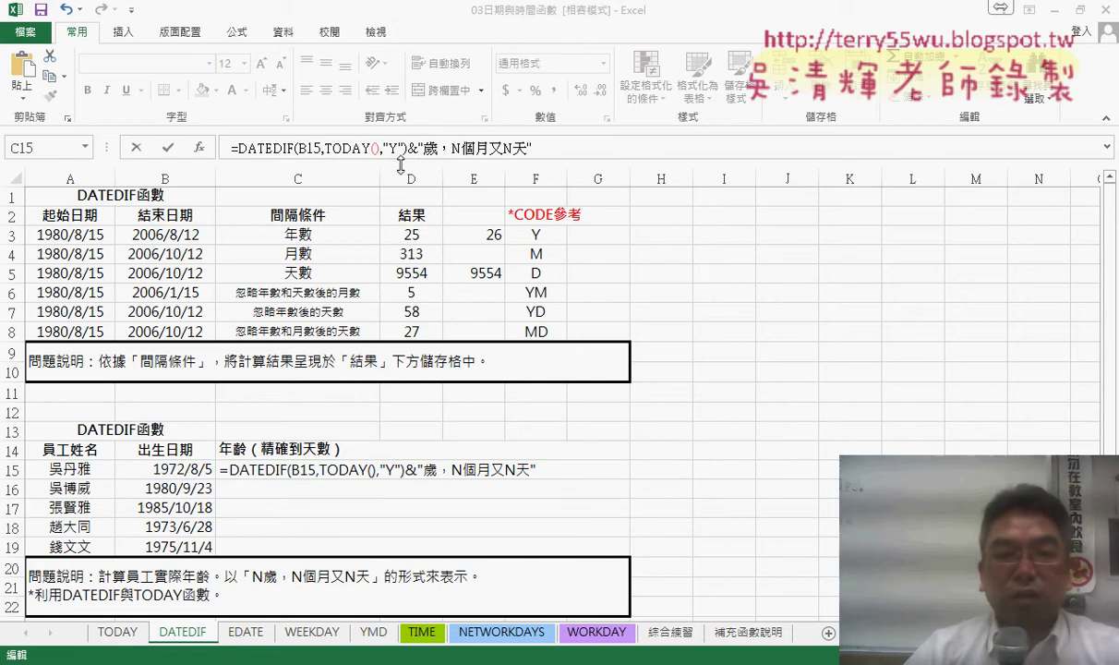
{"action": "left_click", "coordinate": [168, 149]}
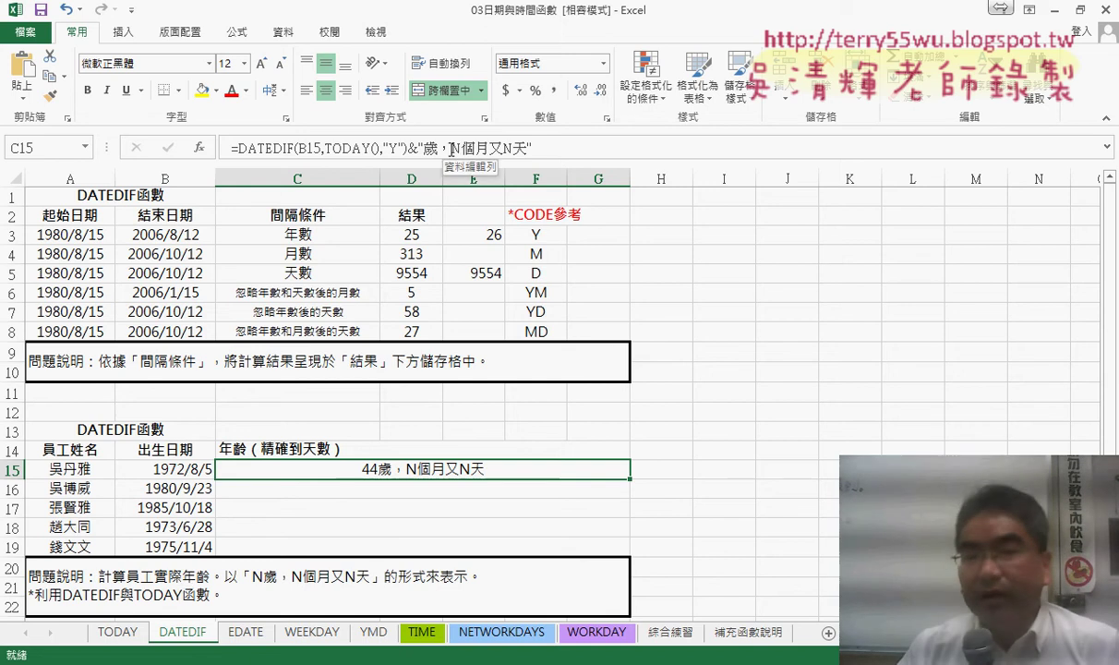
- Select the DATEDIF(B15,TODAY(),"Y") portion of C15's formula
{"action": "left_click_drag", "start_coordinate": [412, 148], "coordinate": [236, 150]}
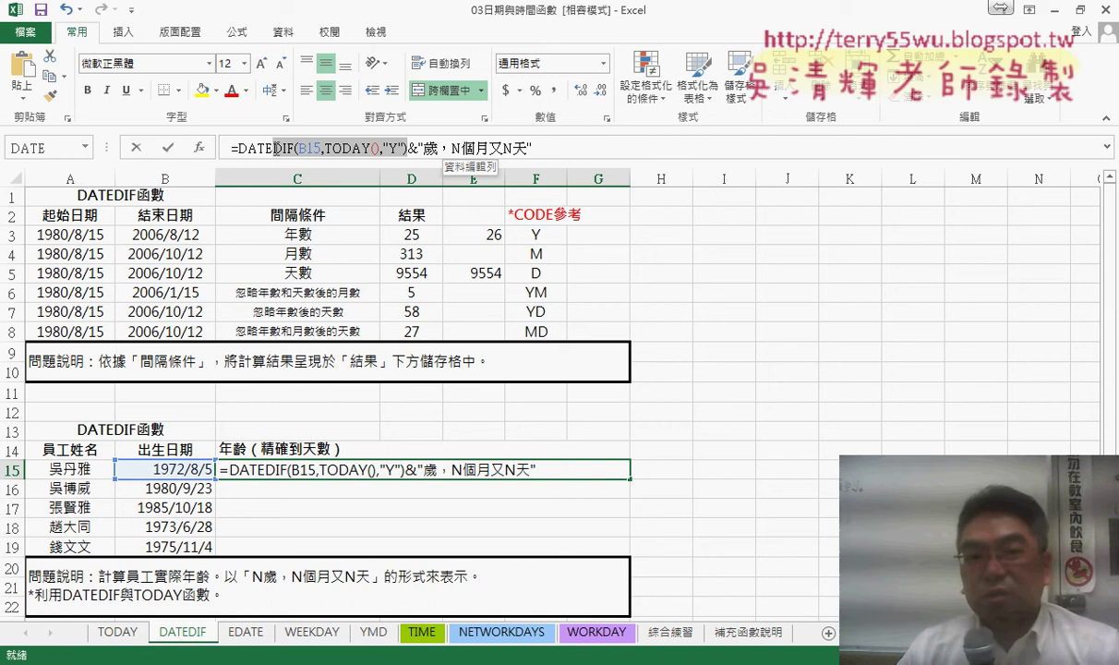
- Replace the month N placeholder with a quoted "&&" break in the text string
{"action": "left_click", "coordinate": [451, 148]}
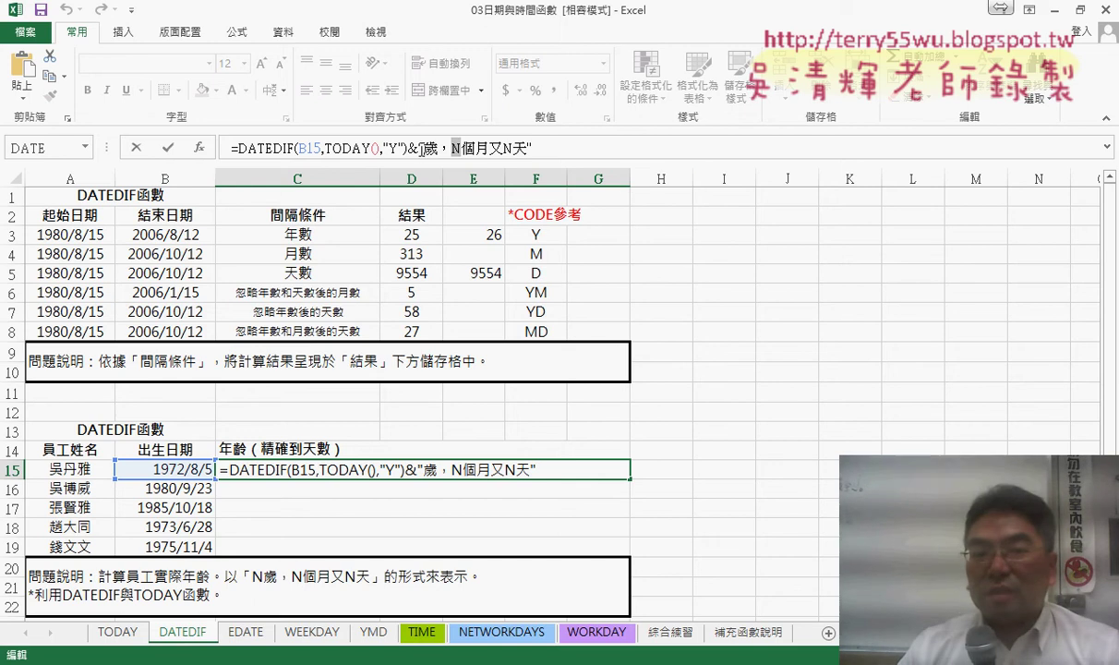
{"action": "left_click_drag", "start_coordinate": [419, 147], "coordinate": [532, 148]}
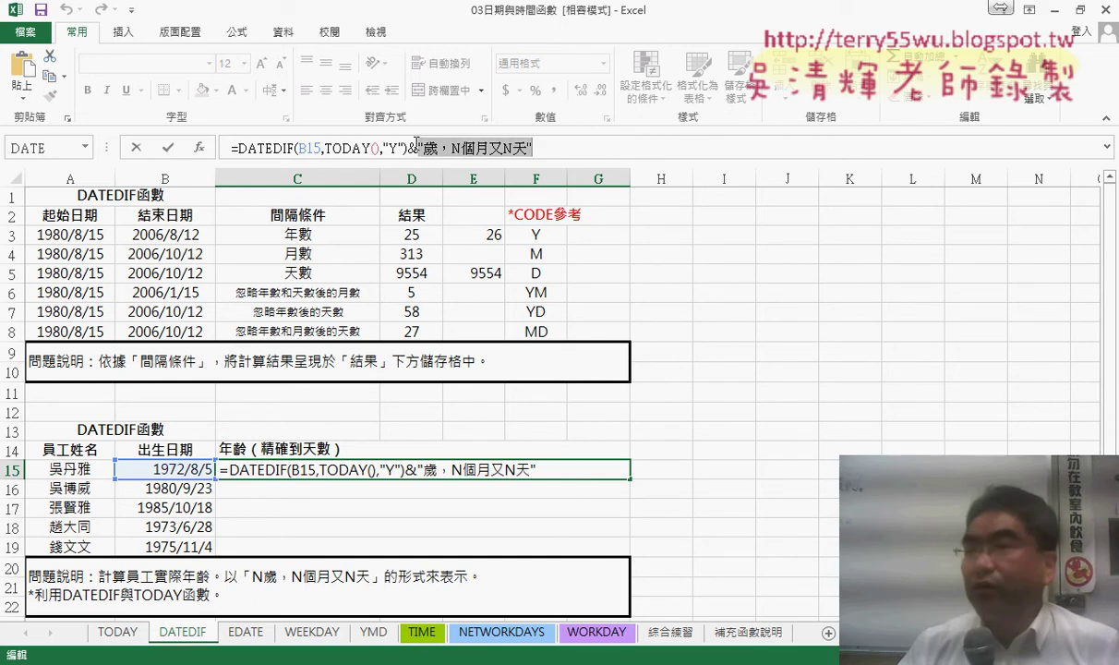
{"action": "left_click", "coordinate": [453, 148]}
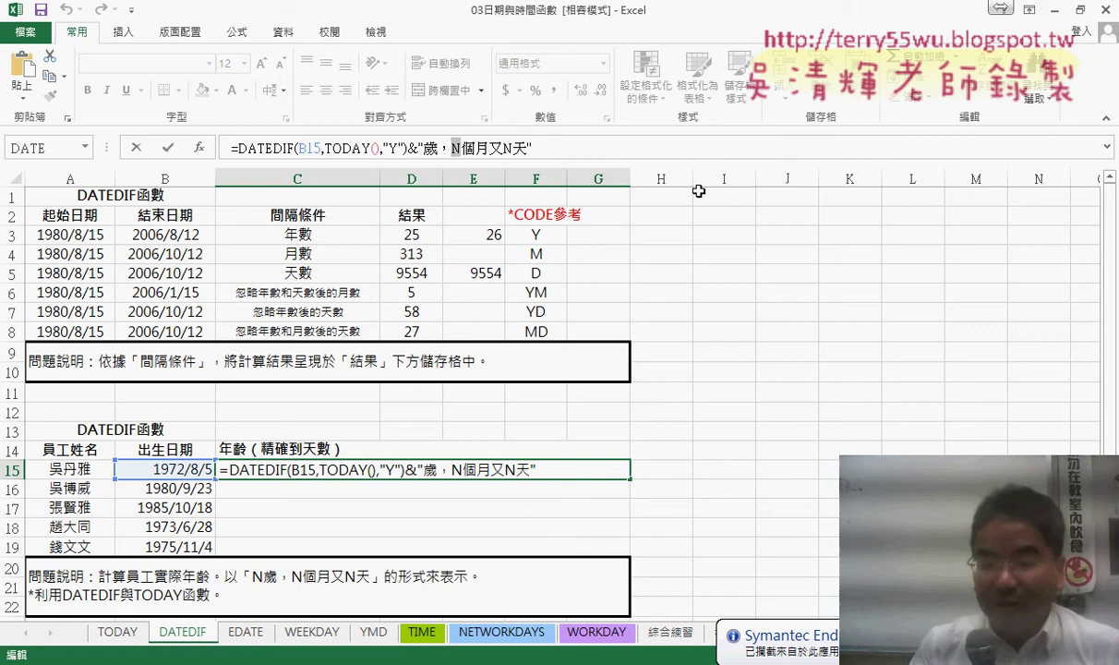
{"action": "type", "text": "\"\""}
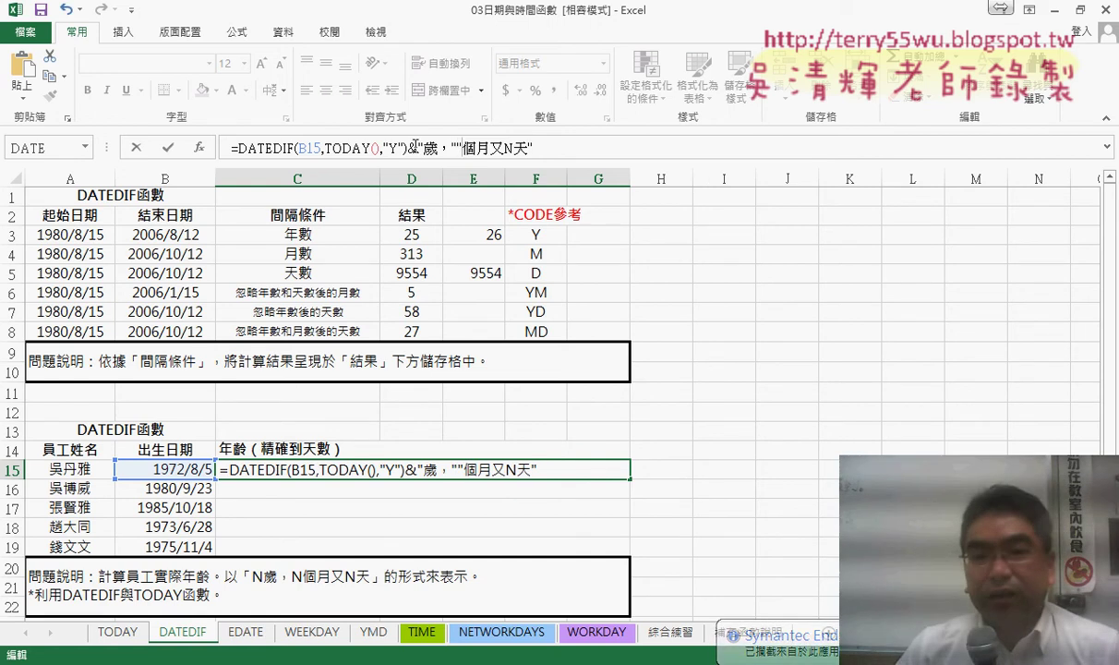
{"action": "left_click_drag", "start_coordinate": [418, 148], "coordinate": [539, 148]}
{"action": "left_click", "coordinate": [462, 147]}
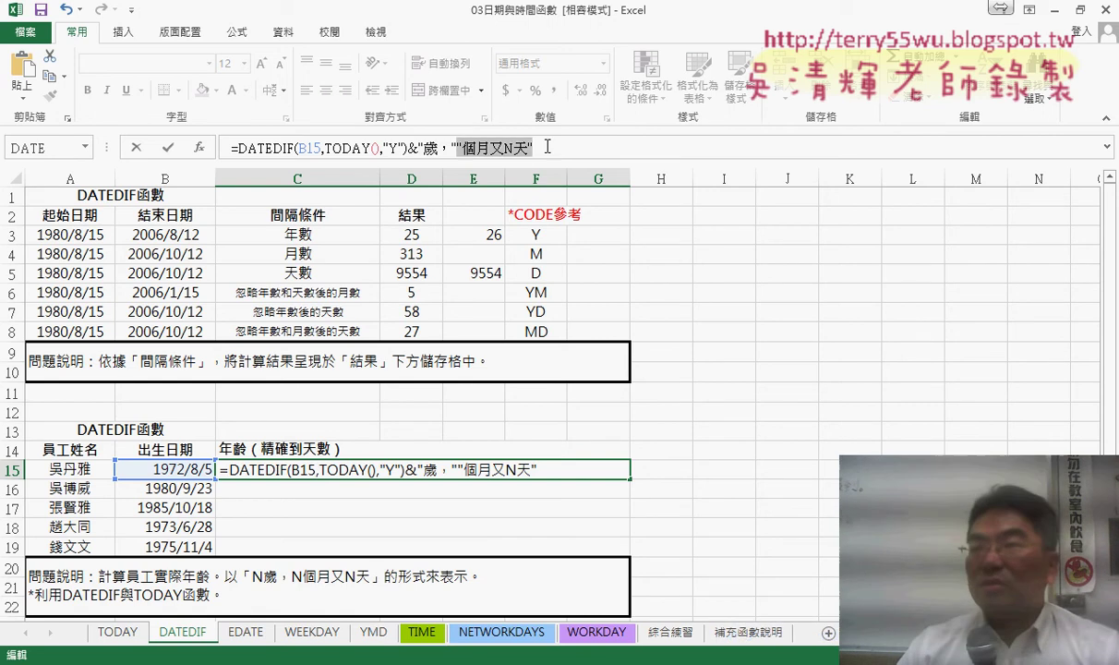
{"action": "left_click", "coordinate": [586, 149]}
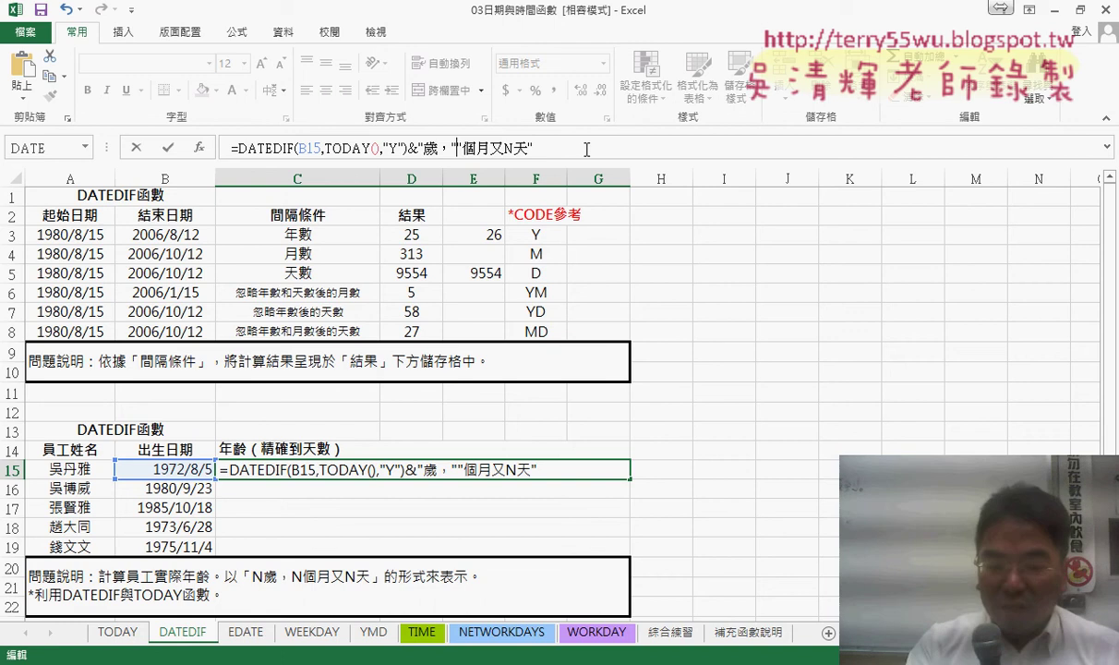
{"action": "type", "text": "&&"}
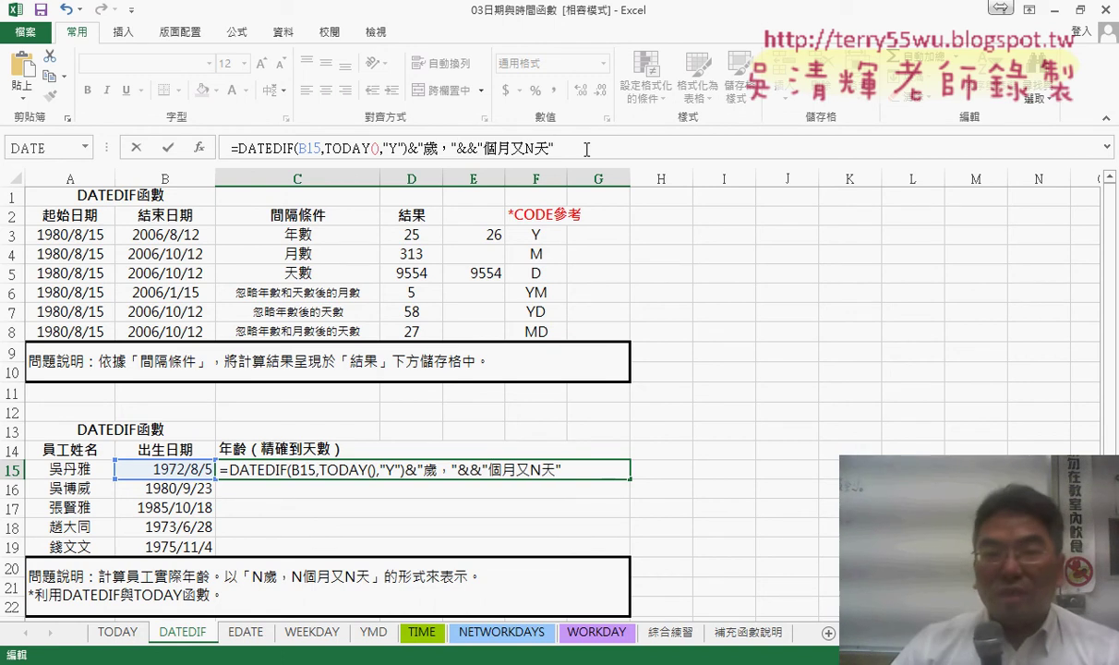
- Paste a copy of the year DATEDIF between the ampersands with unit "YM", giving 44歲，10個月又N天
{"action": "left_click_drag", "start_coordinate": [233, 148], "coordinate": [409, 148]}
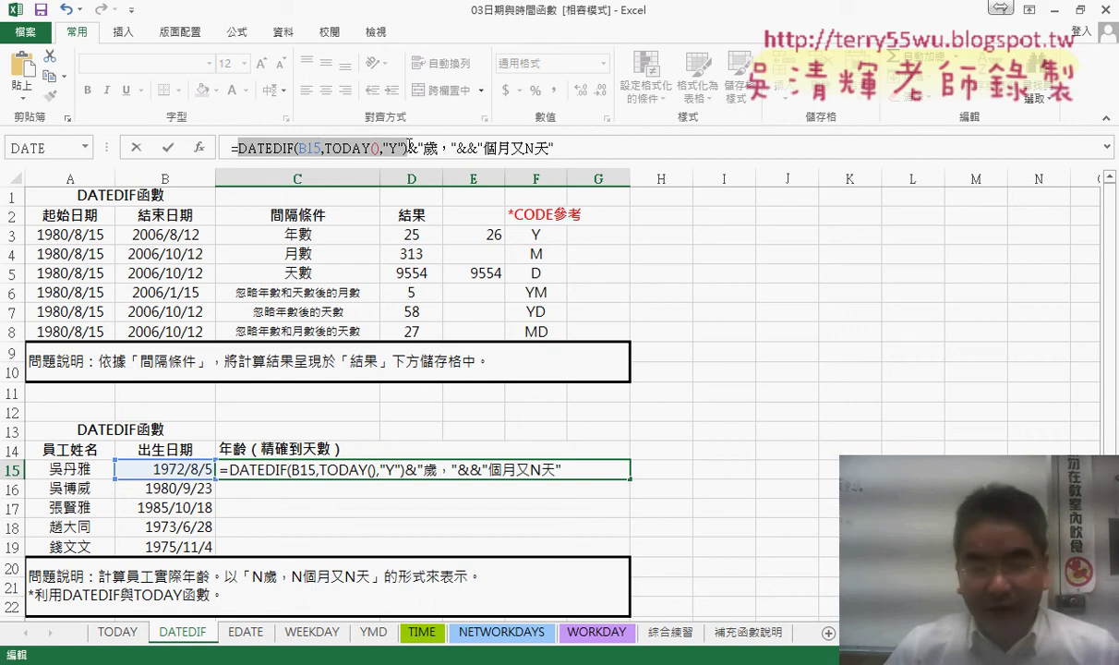
{"action": "key", "text": "ctrl+c"}
{"action": "left_click", "coordinate": [472, 148]}
{"action": "key", "text": "ctrl+v"}
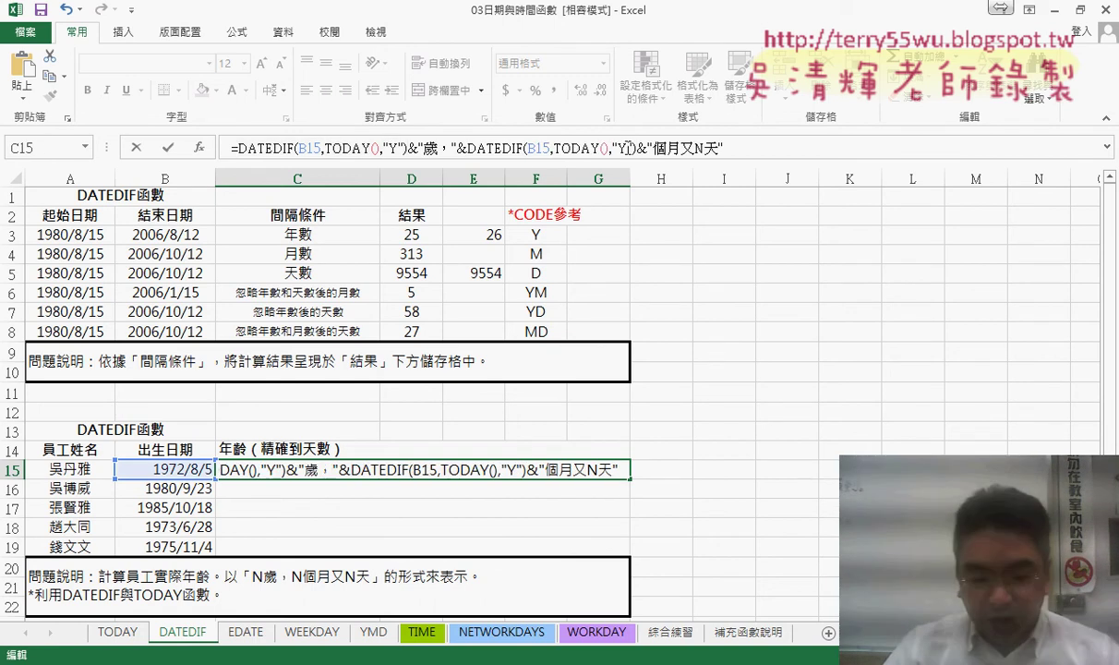
{"action": "left_click", "coordinate": [625, 148]}
{"action": "type", "text": "M"}
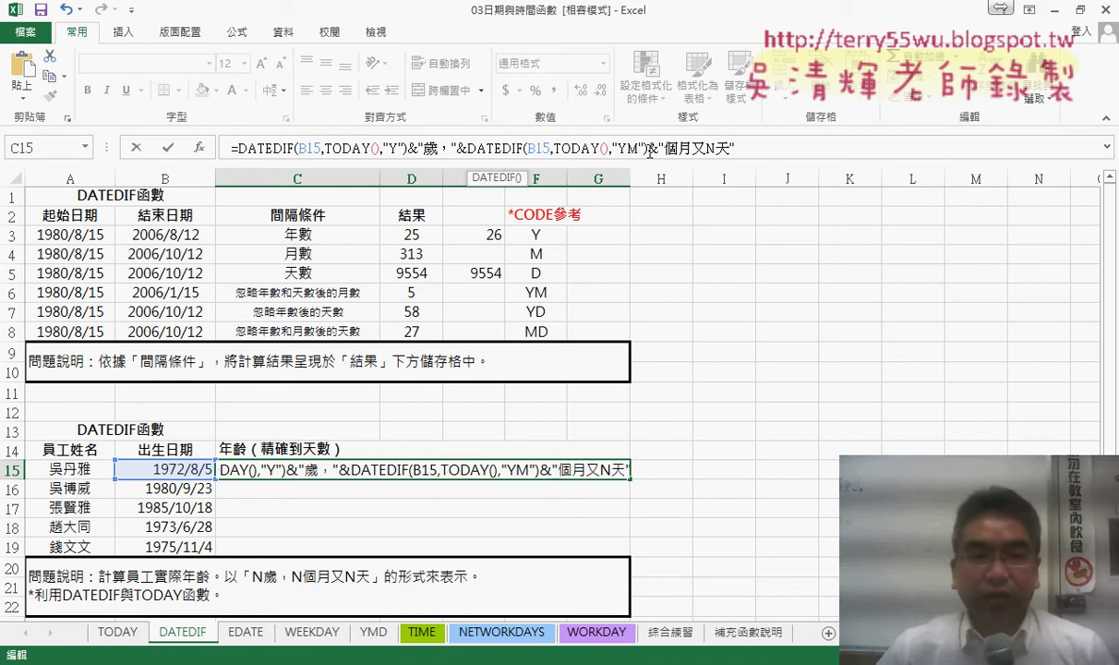
{"action": "left_click", "coordinate": [168, 150]}
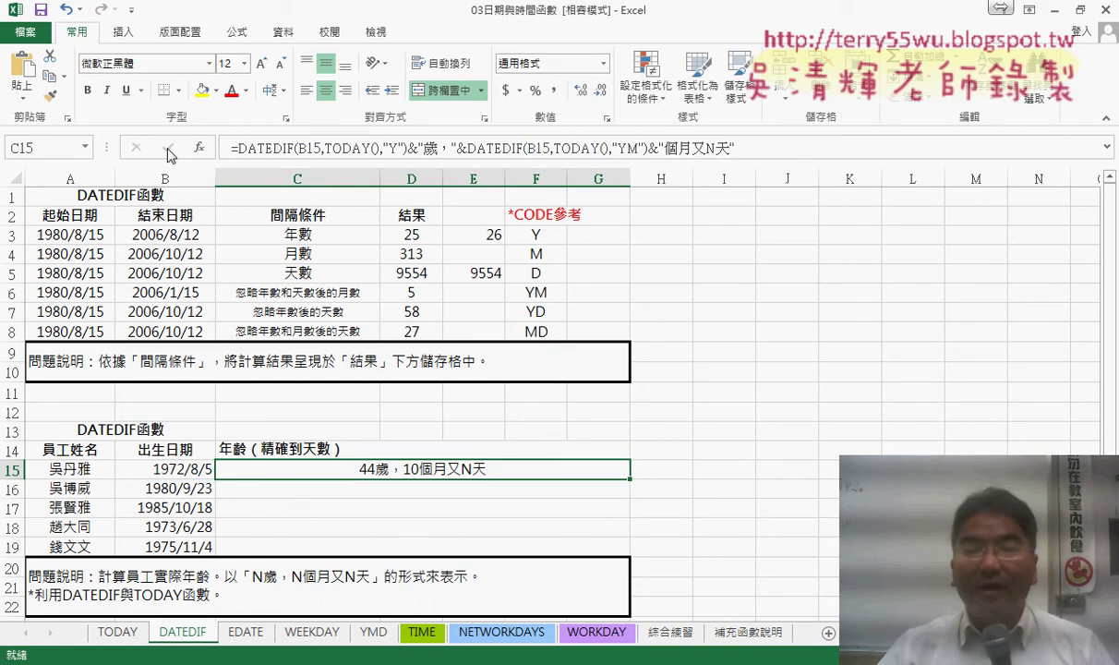
{"action": "left_click", "coordinate": [709, 148]}
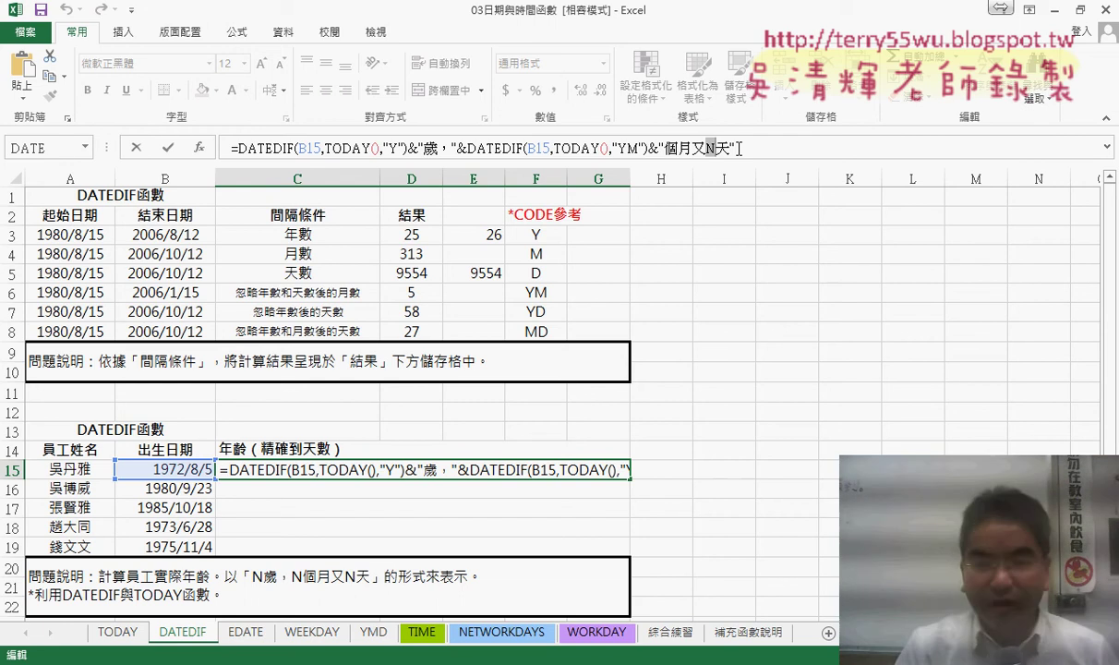
- Add a DATEDIF(B15,TODAY(),"MD") day count before 天 so C15 reads 44歲，10個月又17天
{"action": "type", "text": "\"個月又\""}
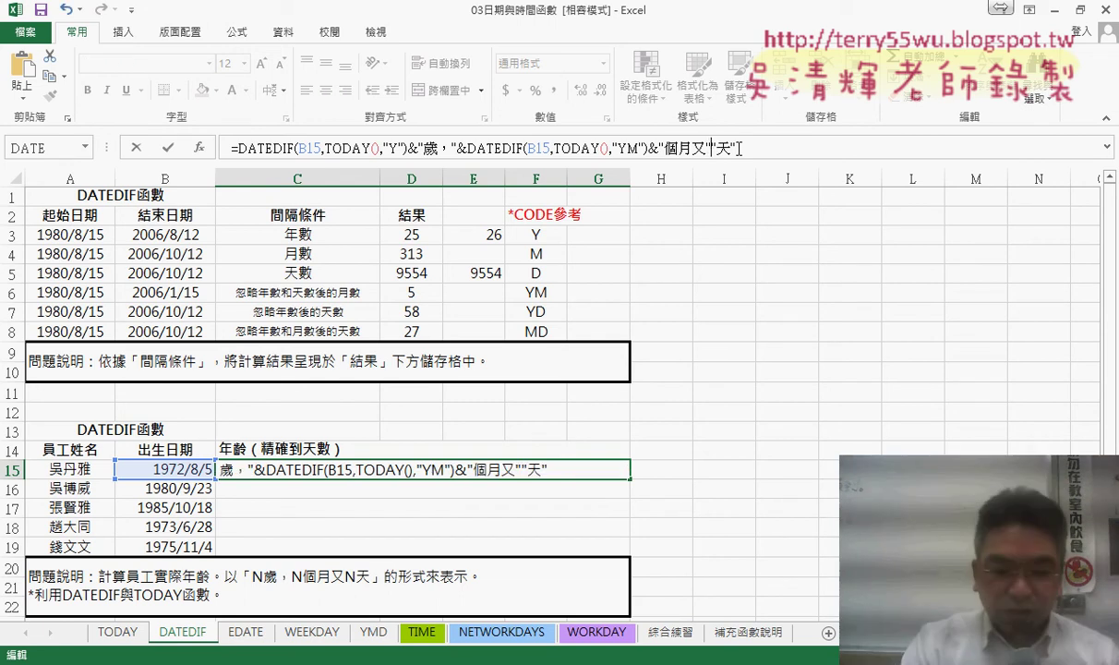
{"action": "type", "text": "&&"}
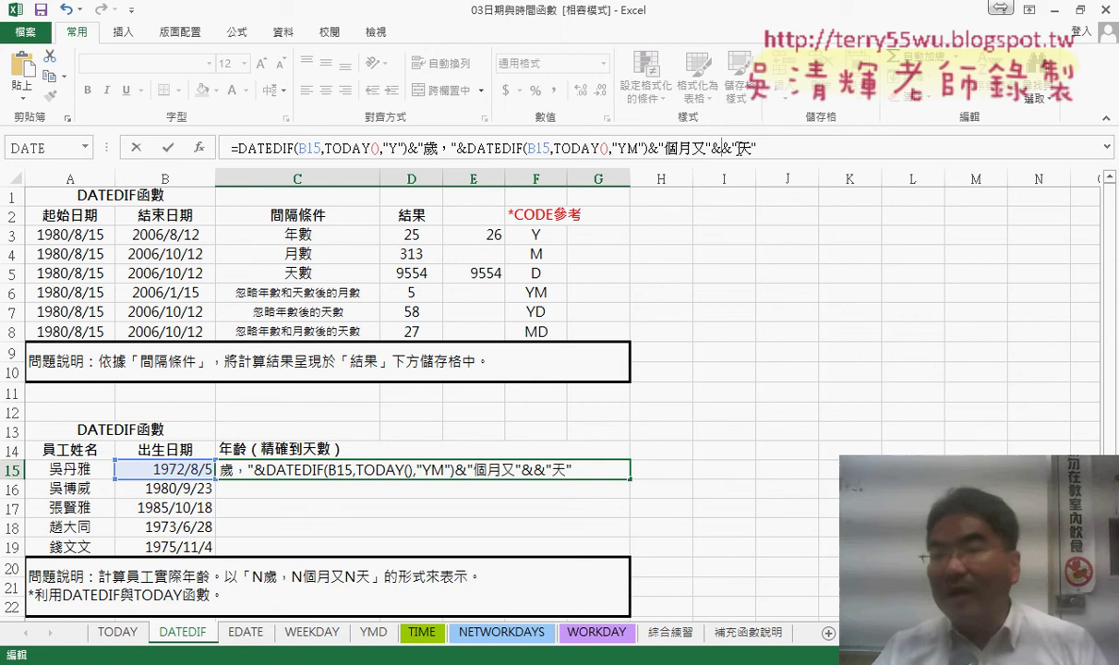
{"action": "left_click", "coordinate": [720, 148]}
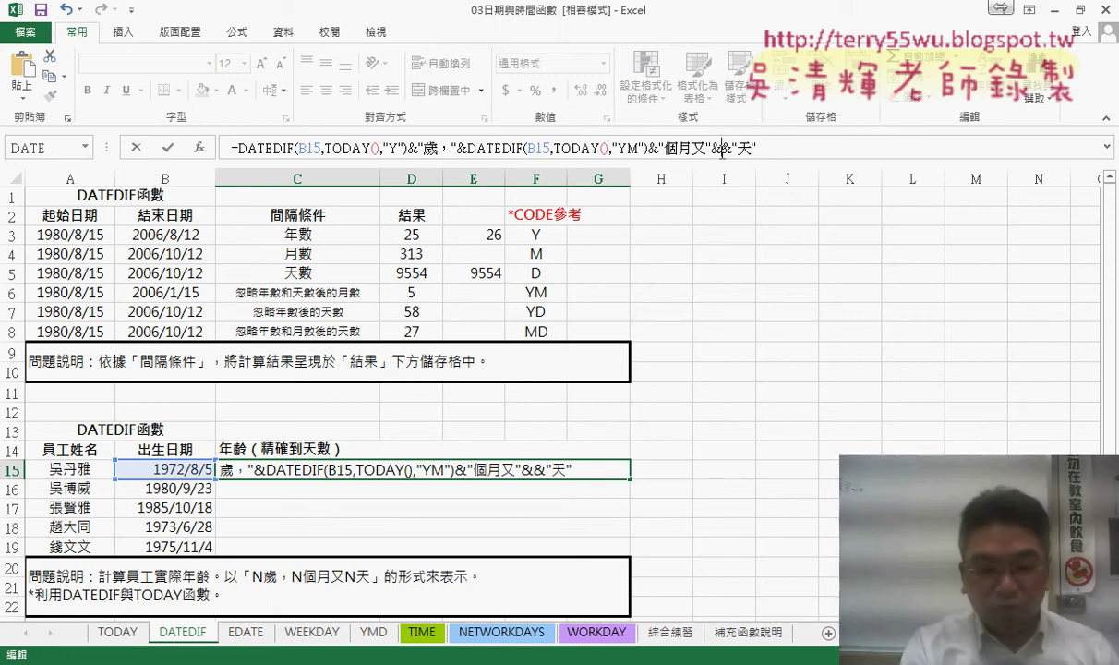
{"action": "key", "text": "ctrl+v"}
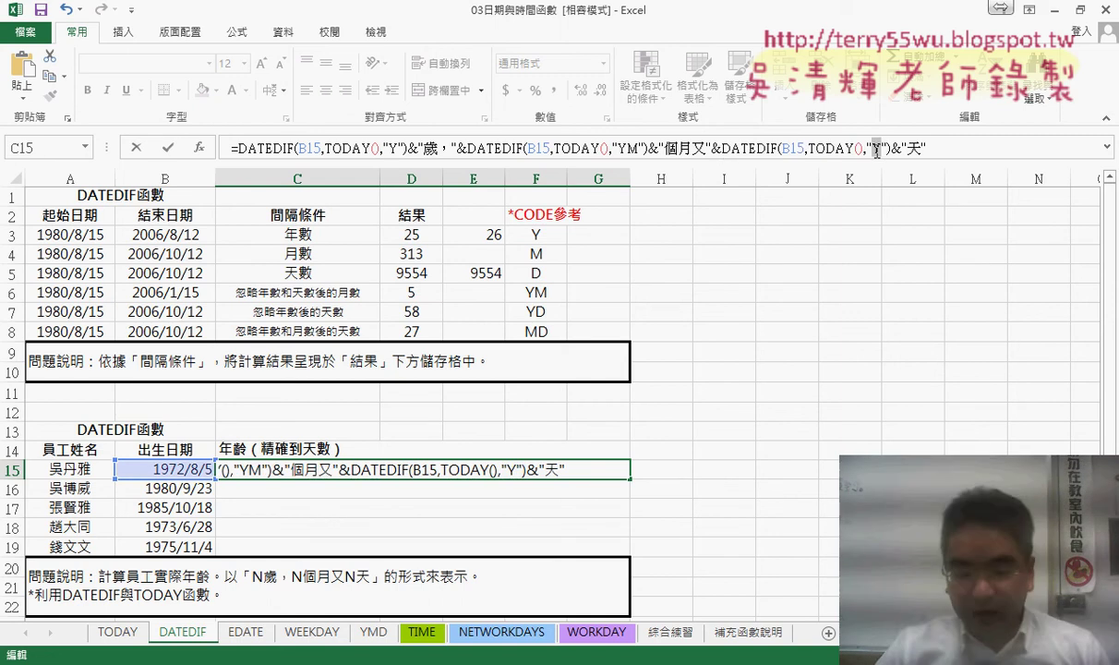
{"action": "double_click", "coordinate": [876, 149]}
{"action": "type", "text": "MD"}
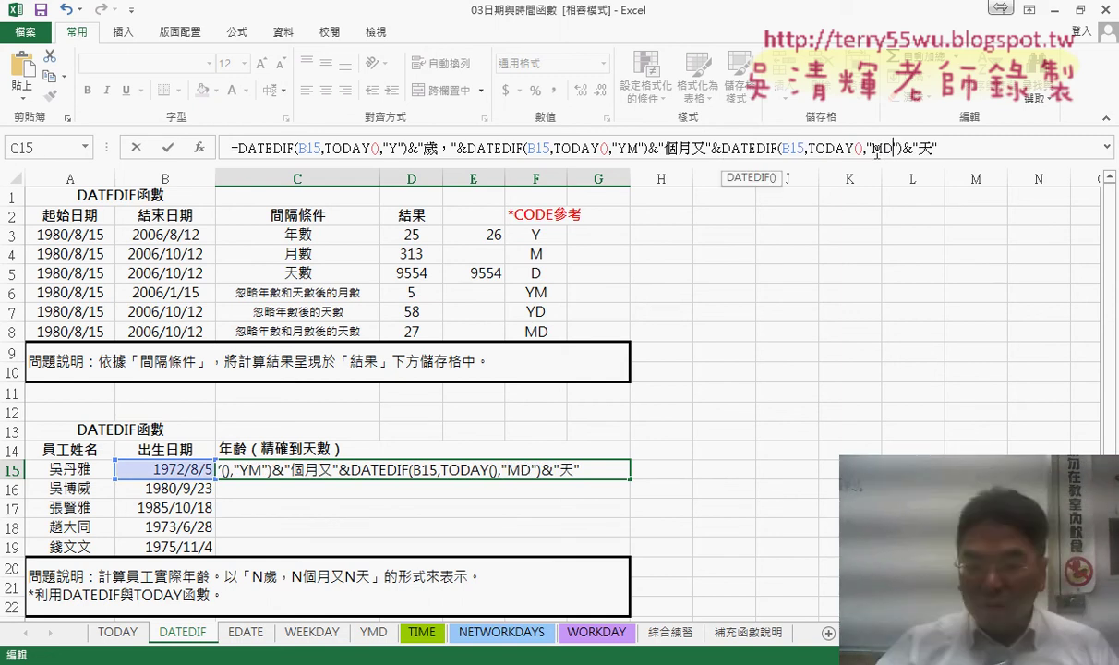
{"action": "key", "text": "Return"}
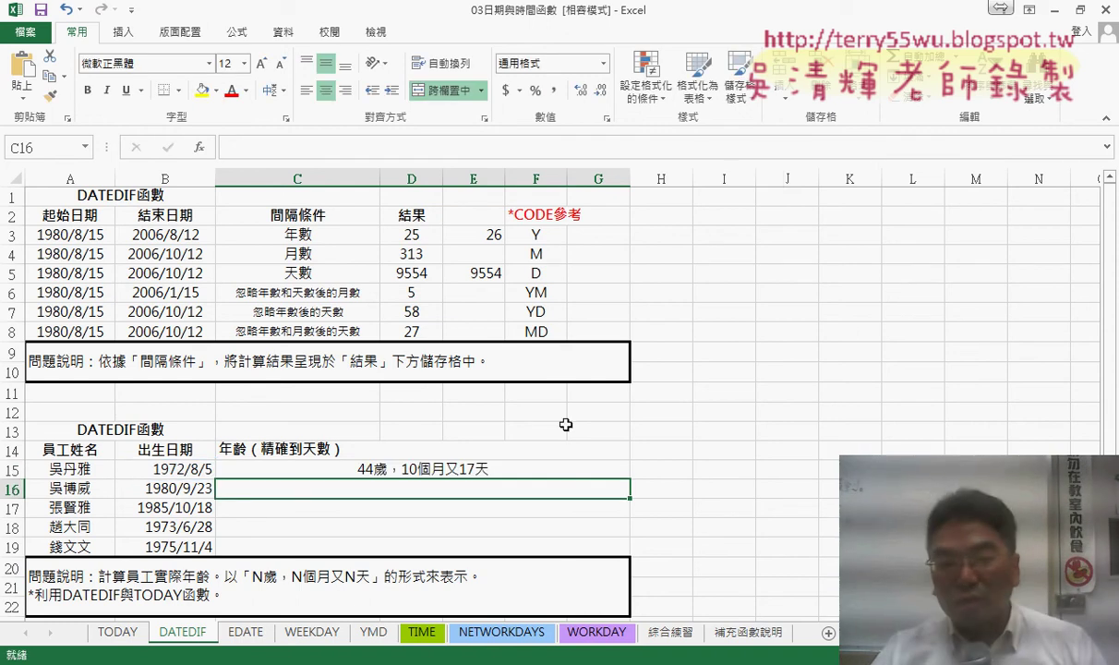
{"action": "left_click", "coordinate": [326, 464]}
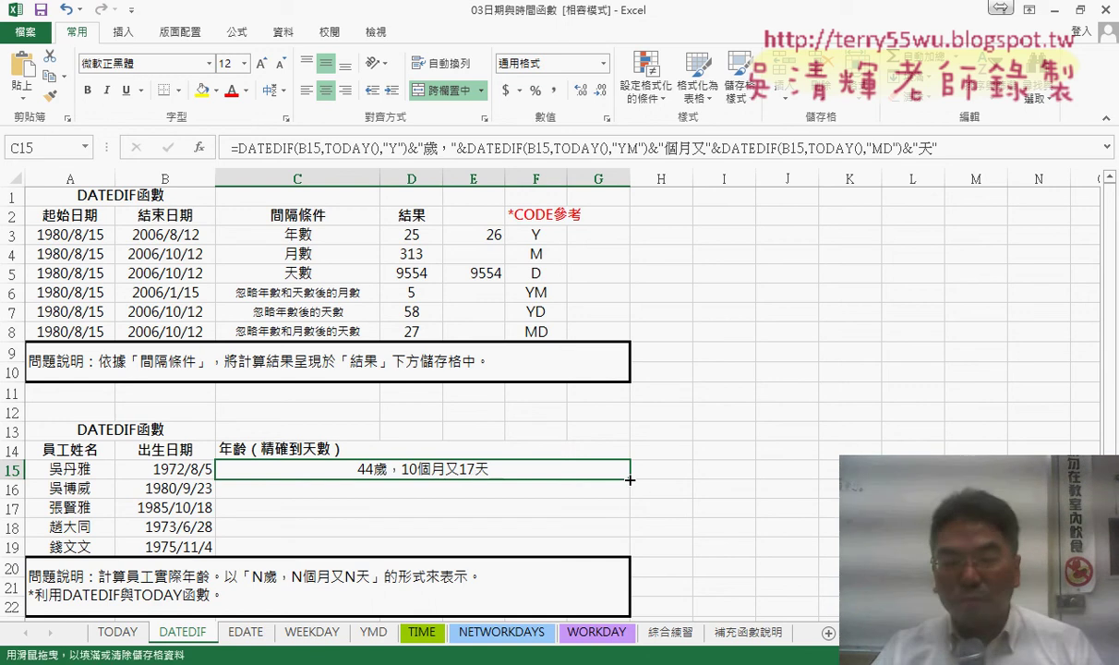
- Fill C15's exact-age formula down to C19, then reselect C15 to check it
{"action": "left_click_drag", "start_coordinate": [629, 479], "coordinate": [629, 553]}
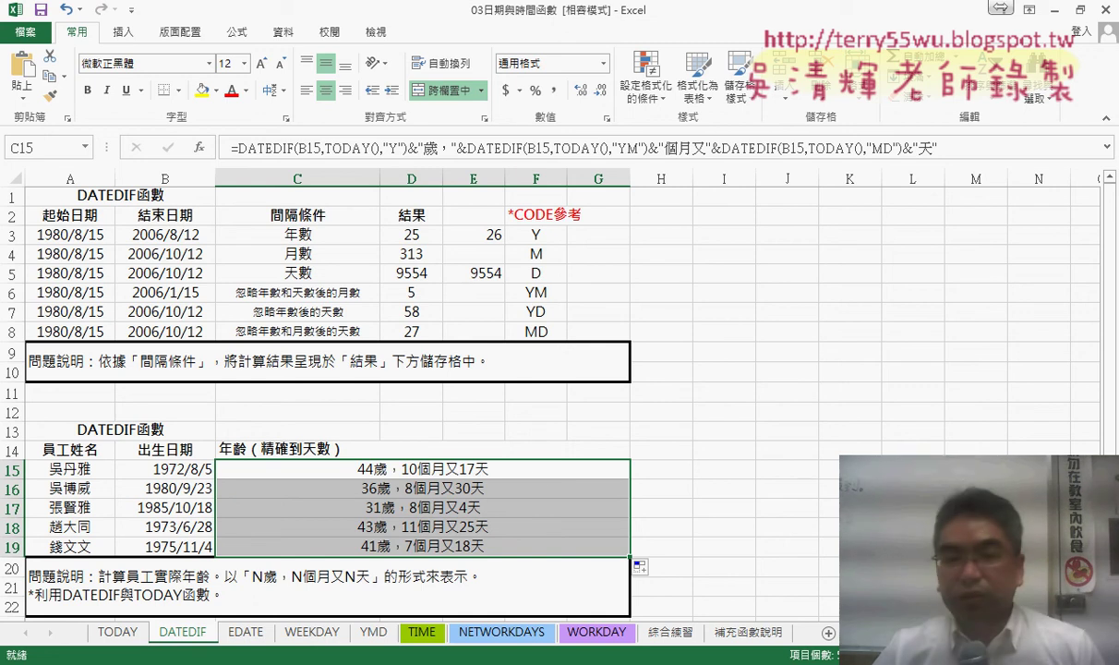
{"action": "left_click", "coordinate": [524, 466]}
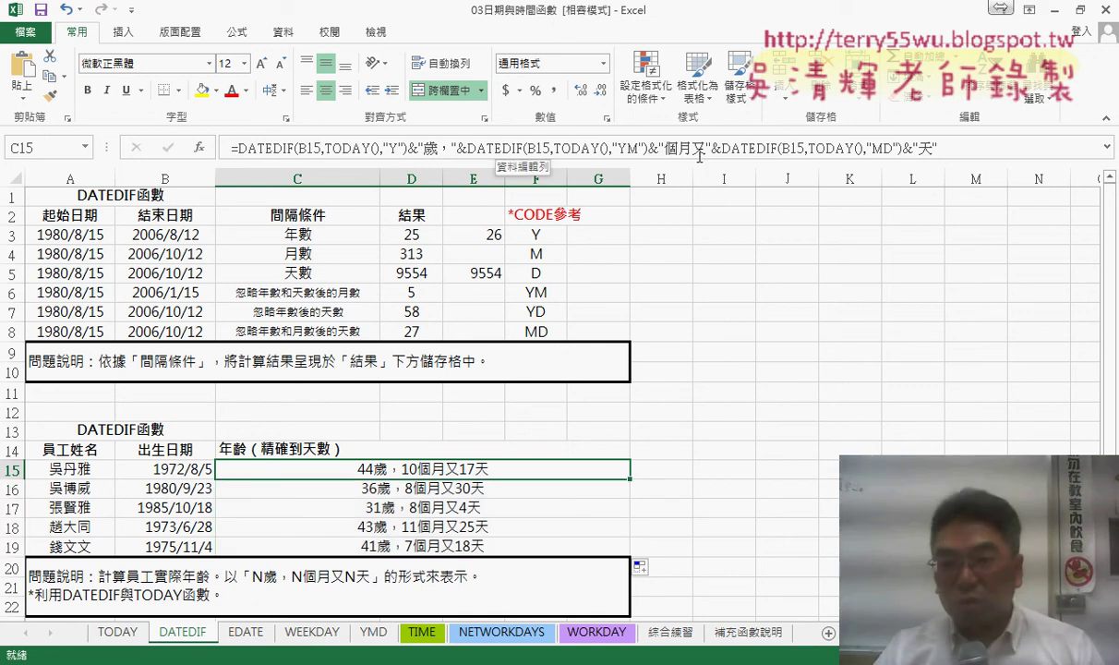